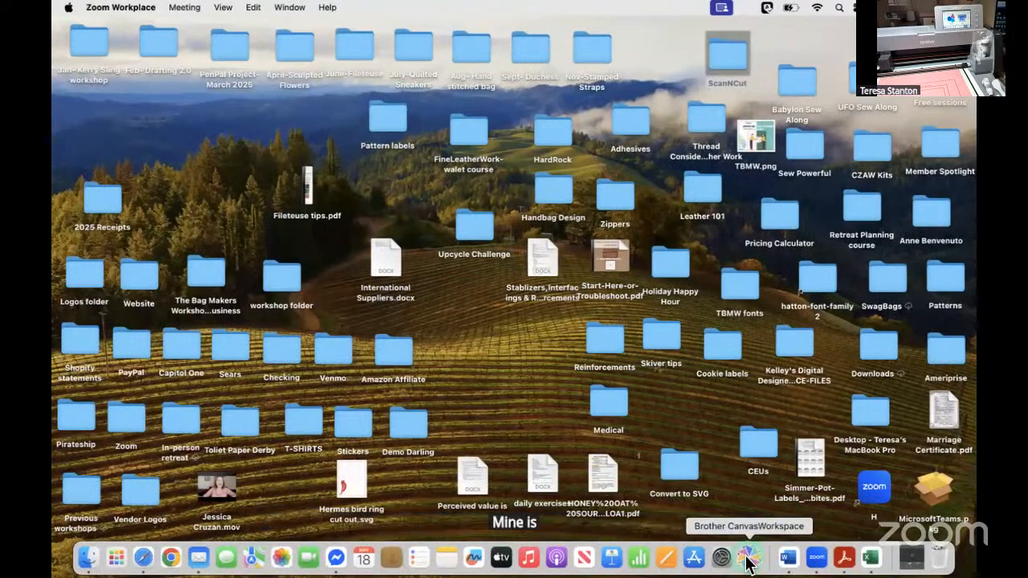
Open Brother CanvasWorkspace, dismiss its startup windows and show the untitled project full screen.
left_click(747, 558)
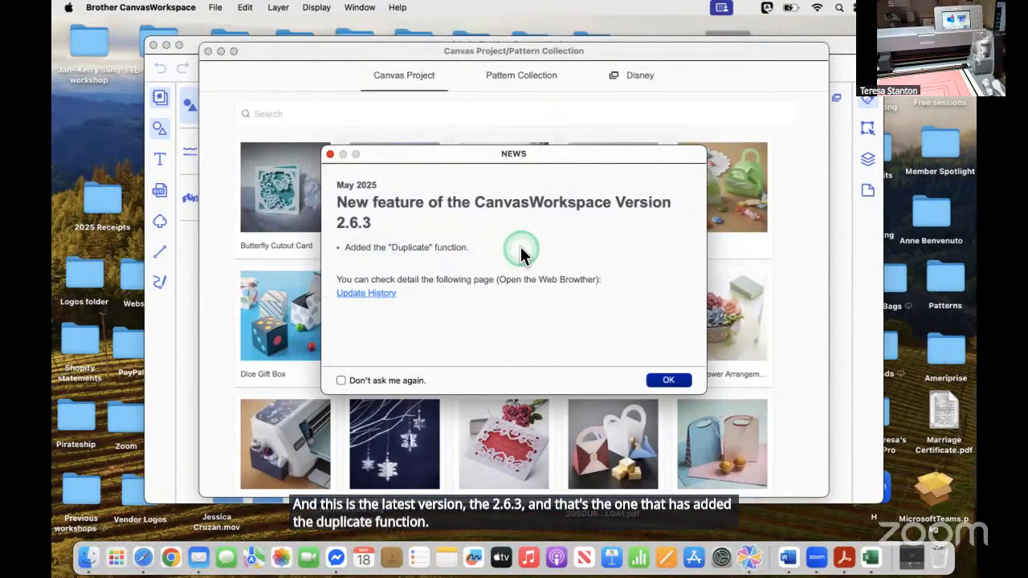
left_click(680, 384)
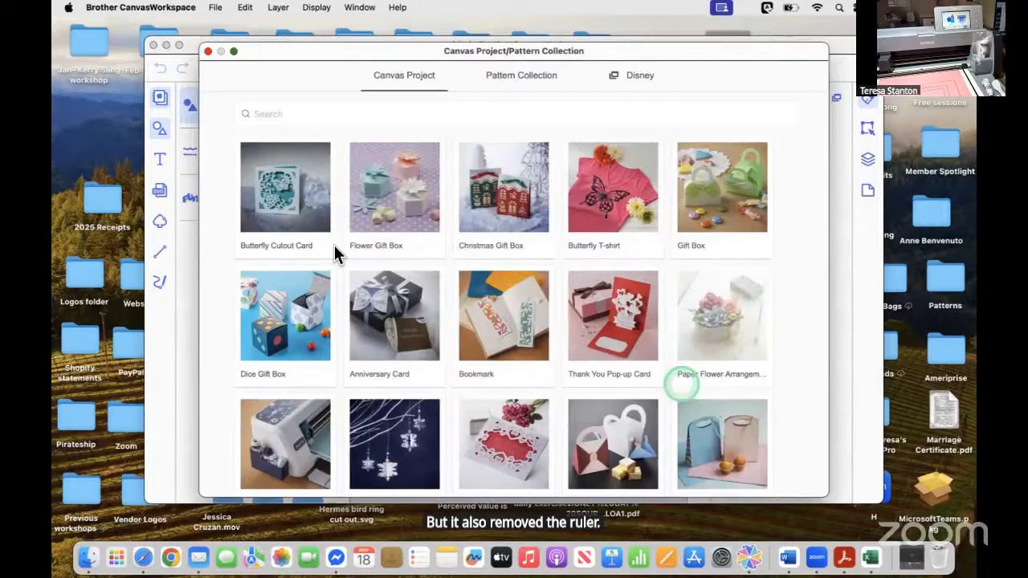
left_click(208, 52)
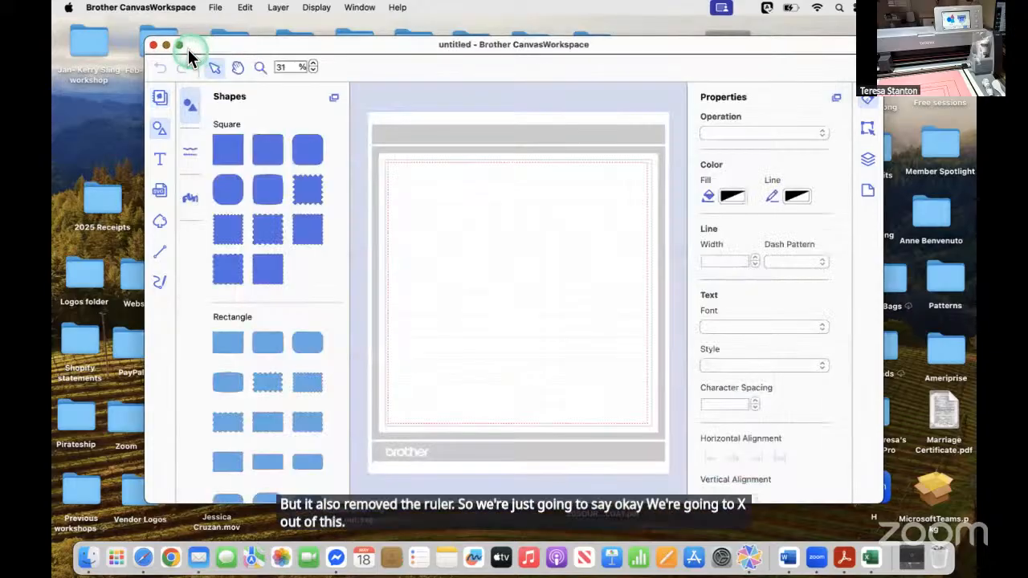
left_click(178, 45)
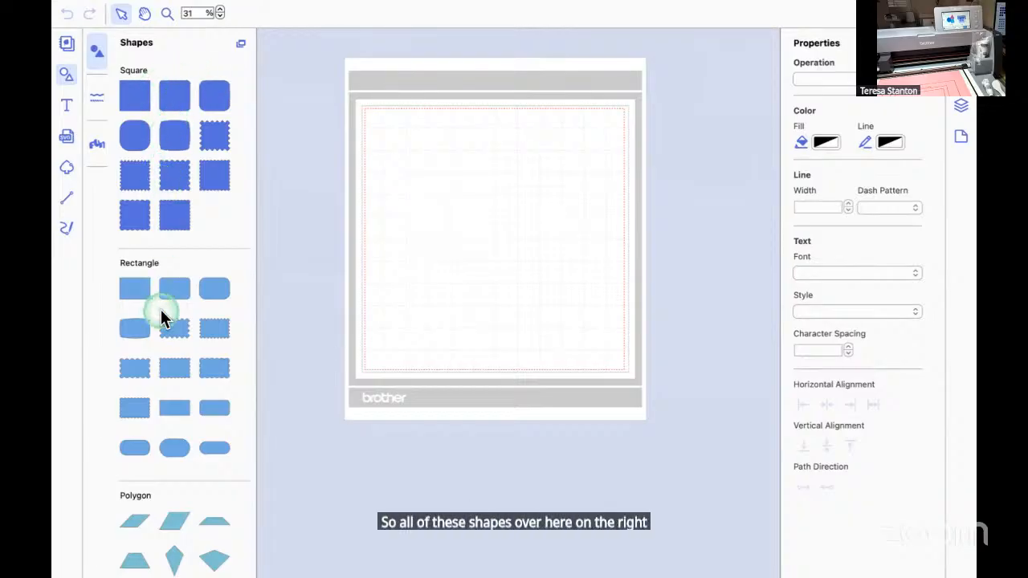
Look through the preset shape library and examine the artboard settings, including the available artboard sizes.
scroll(161, 318, "down", 3)
scroll(161, 312, "down", 10)
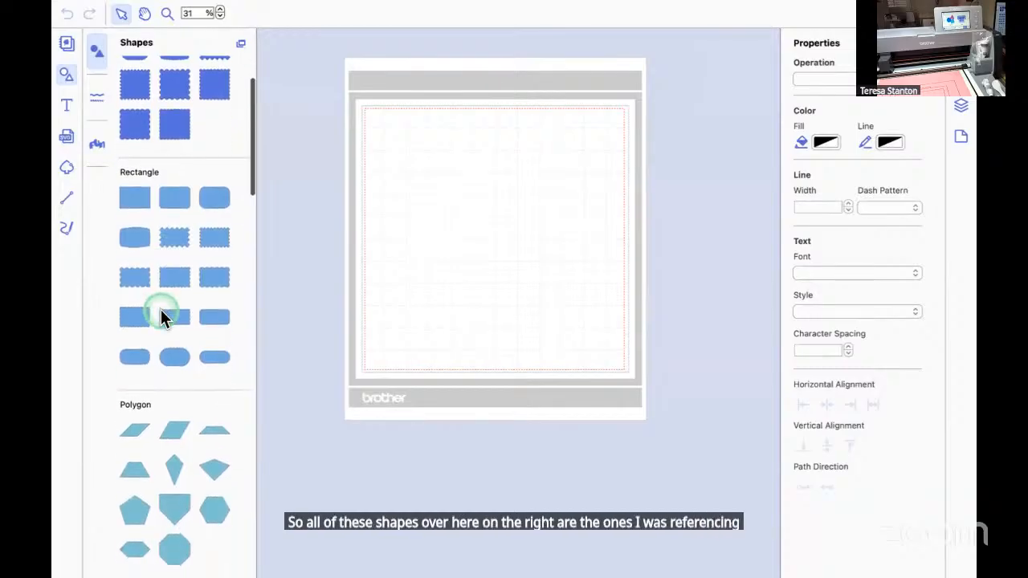
scroll(161, 309, "down", 9)
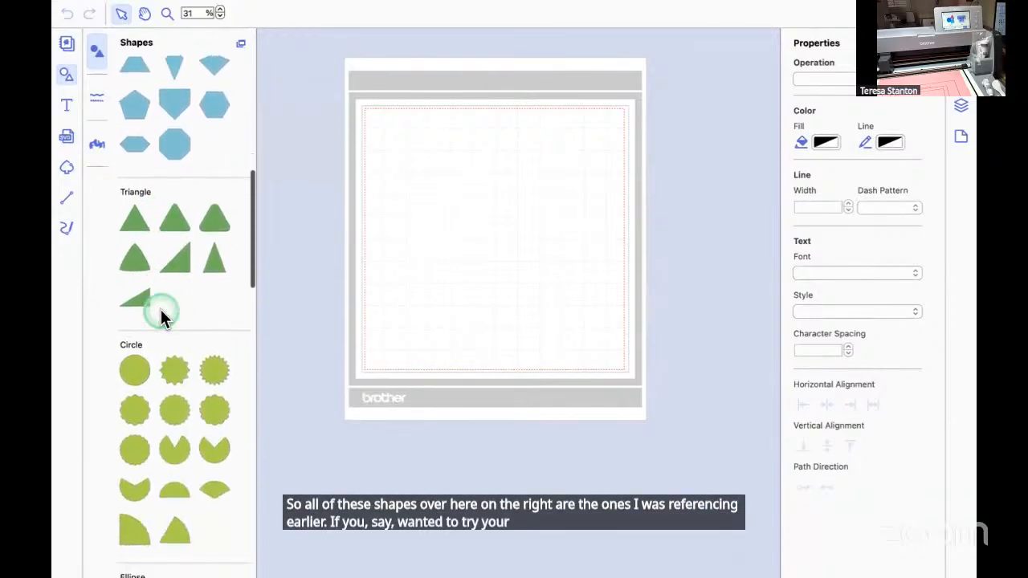
scroll(161, 310, "up", 20)
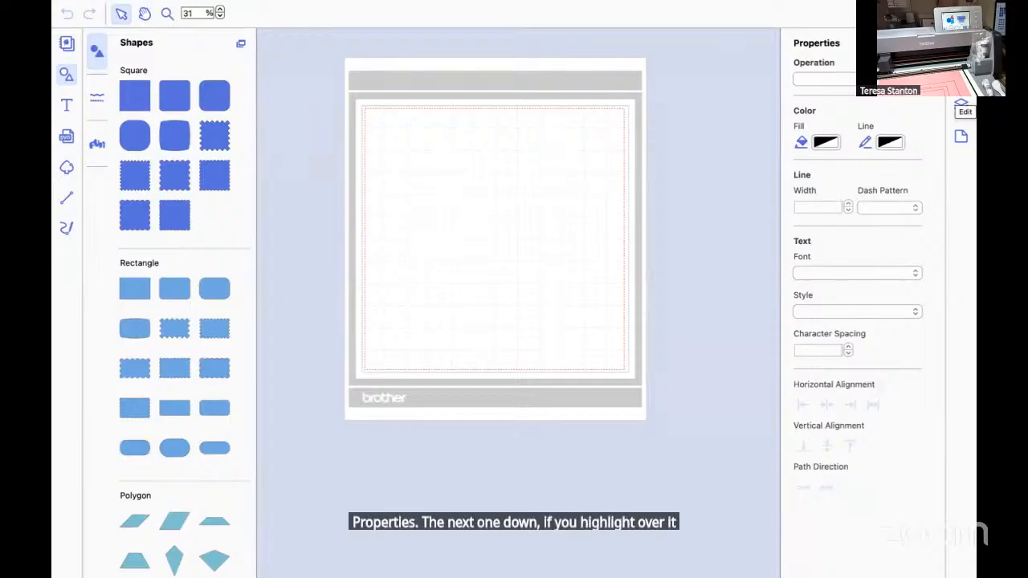
left_click(962, 138)
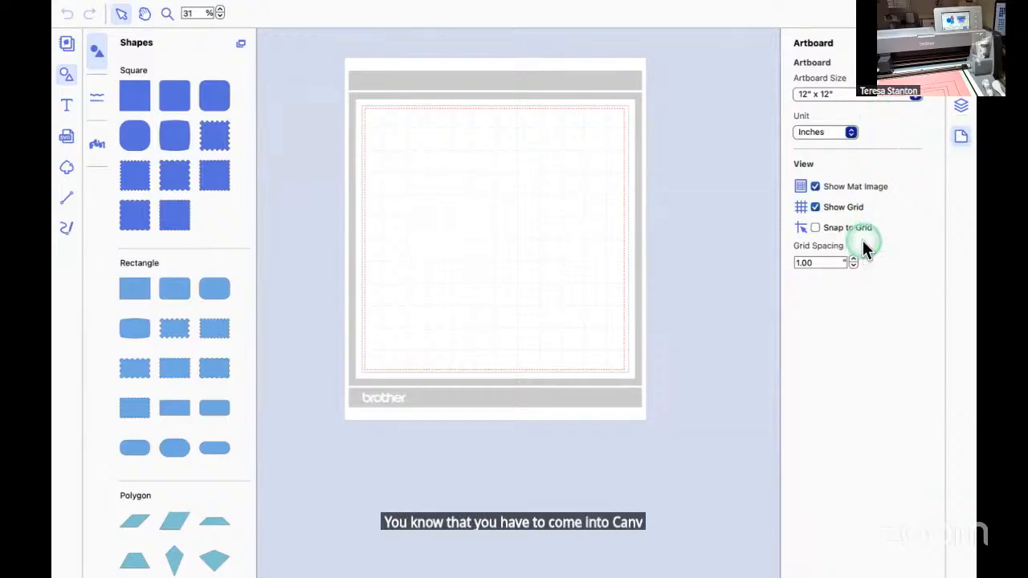
left_click(916, 96)
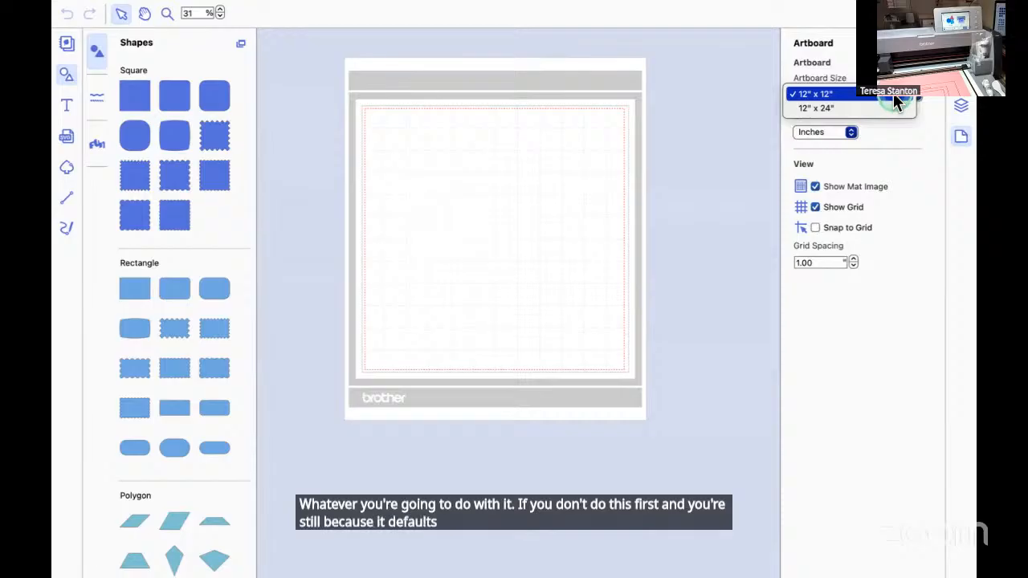
left_click(862, 338)
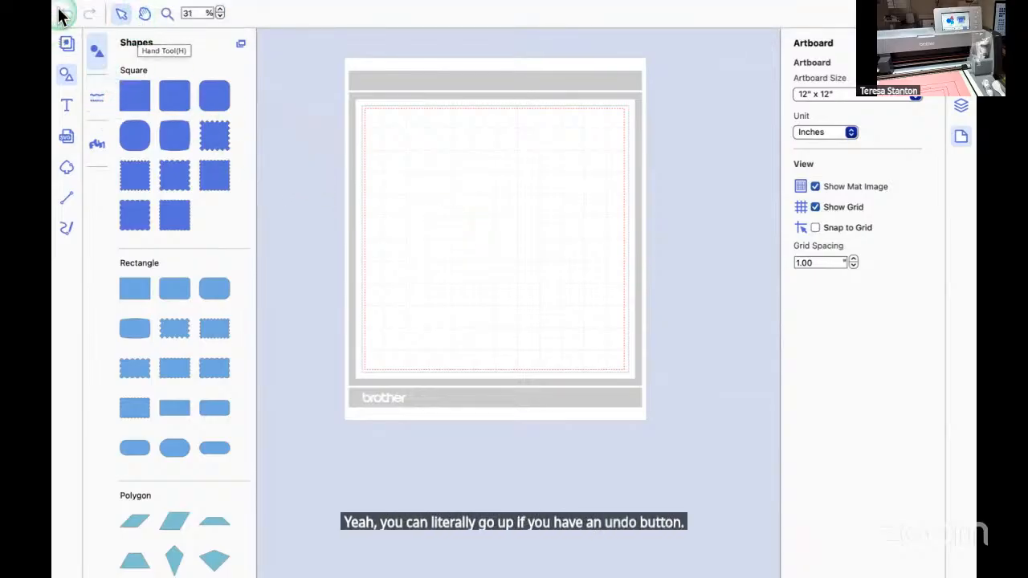
mouse_move(60, 3)
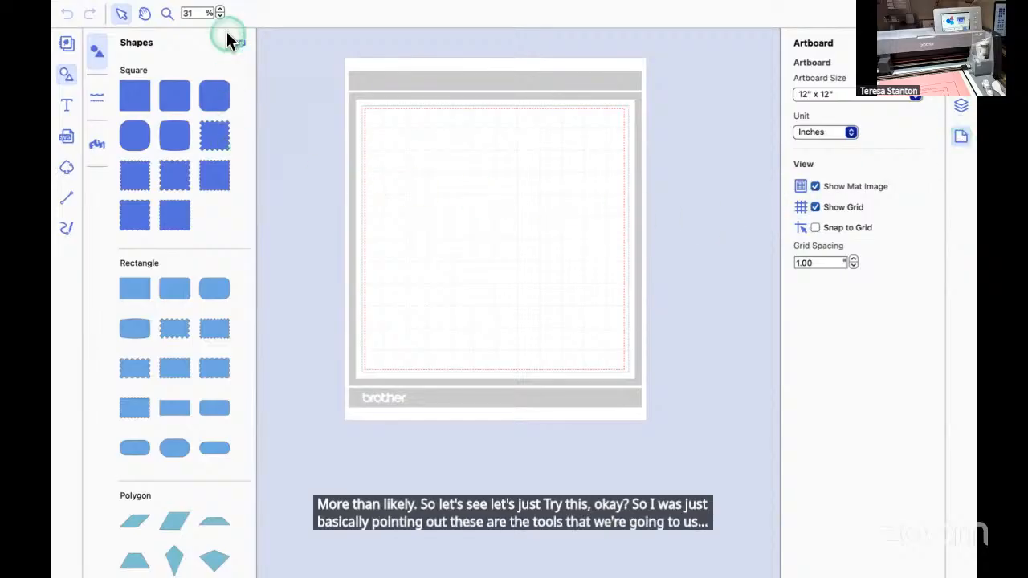
Import the pattern onto the artboard as an FCM file from the cutting machine.
mouse_move(217, 11)
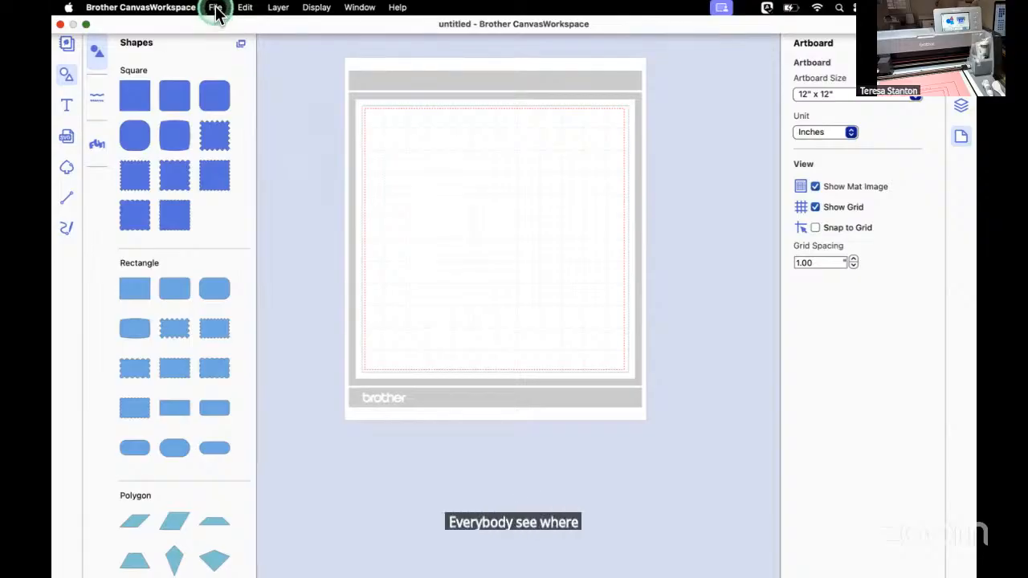
left_click(216, 8)
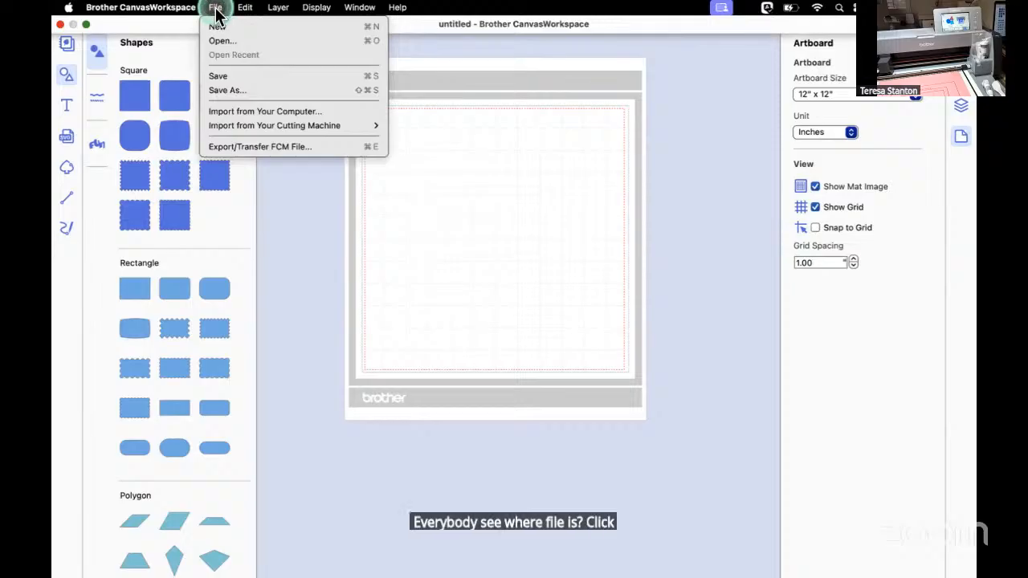
mouse_move(258, 127)
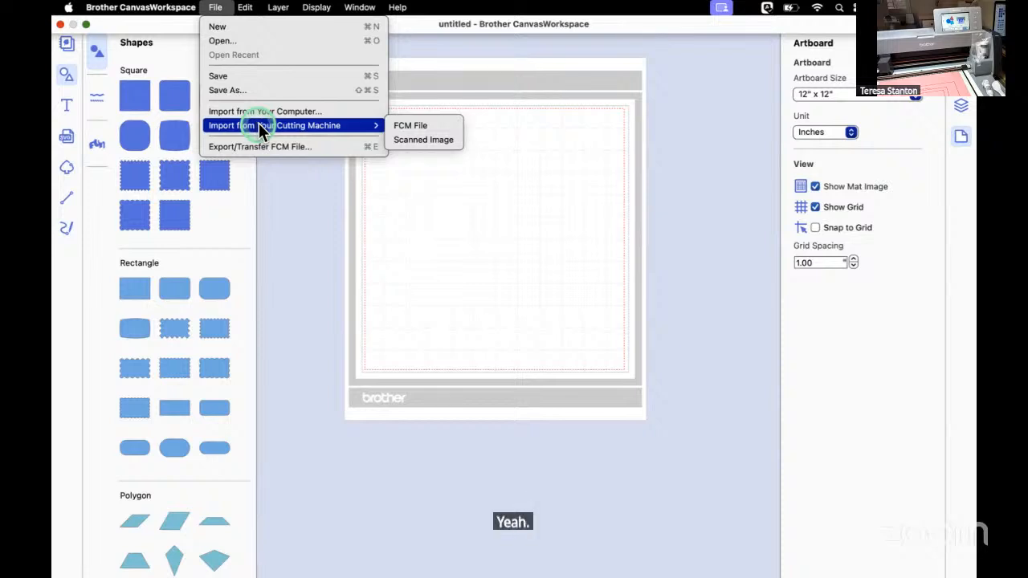
left_click(410, 126)
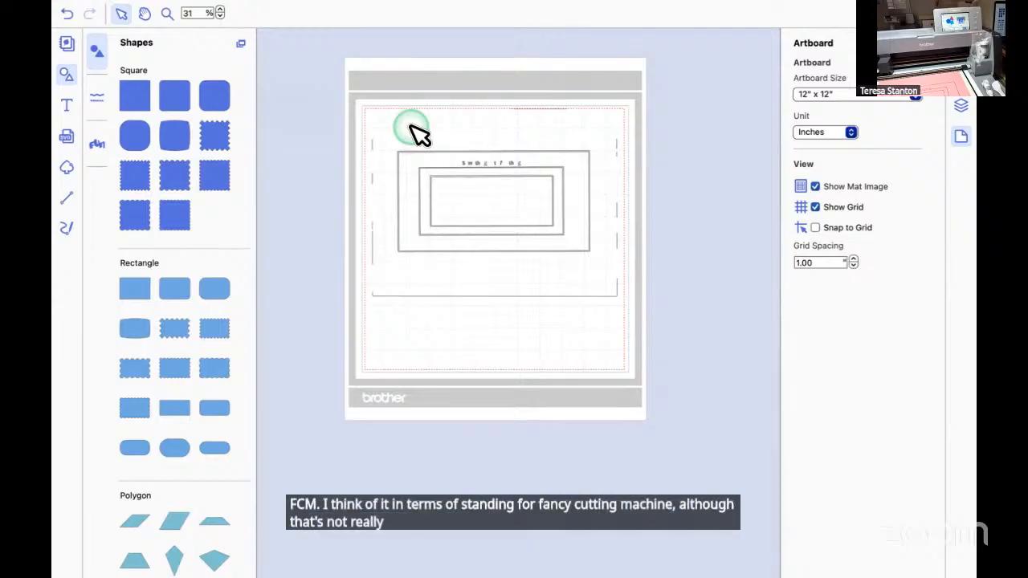
Examine the imported pattern on the mat and go through its individual shapes in the layers list.
left_click(221, 10)
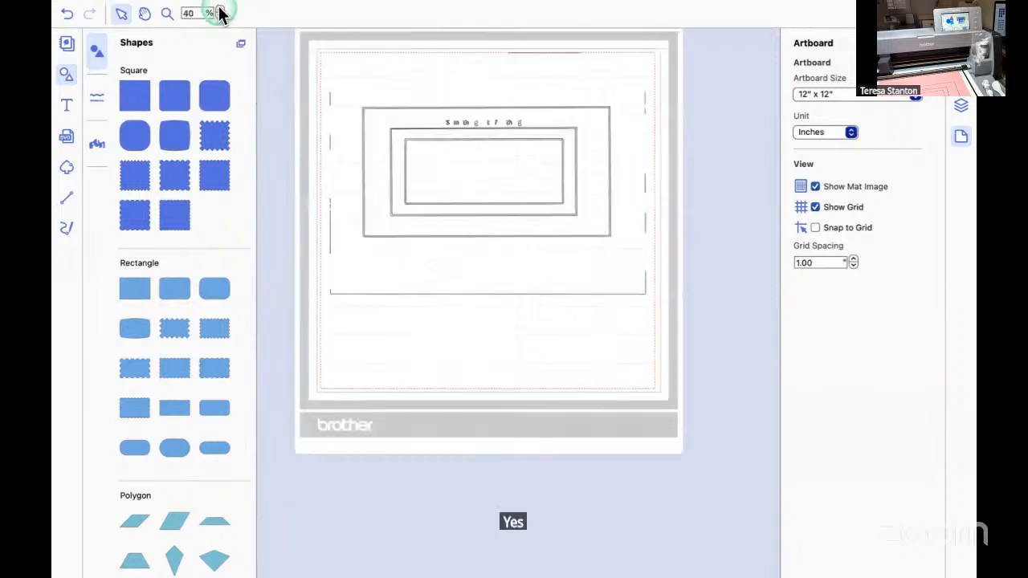
left_click(220, 10)
left_click(220, 9)
scroll(526, 245, "up", 5)
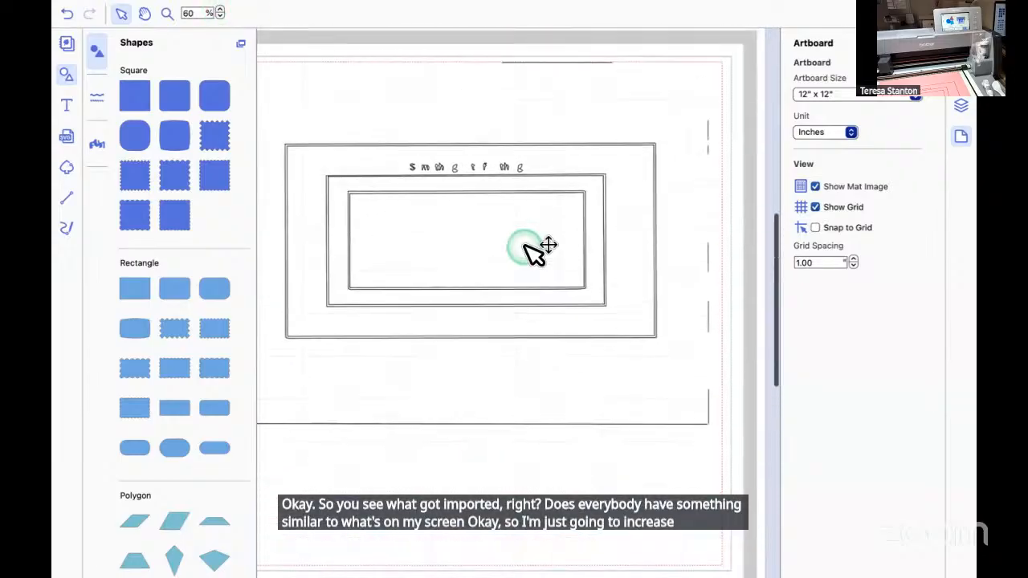
scroll(526, 246, "left", 2)
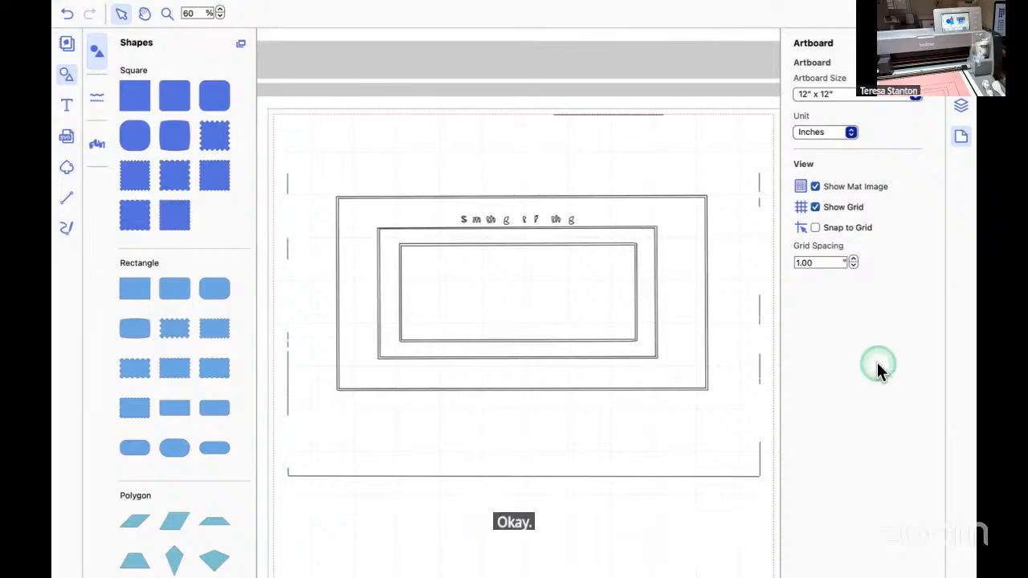
left_click(961, 106)
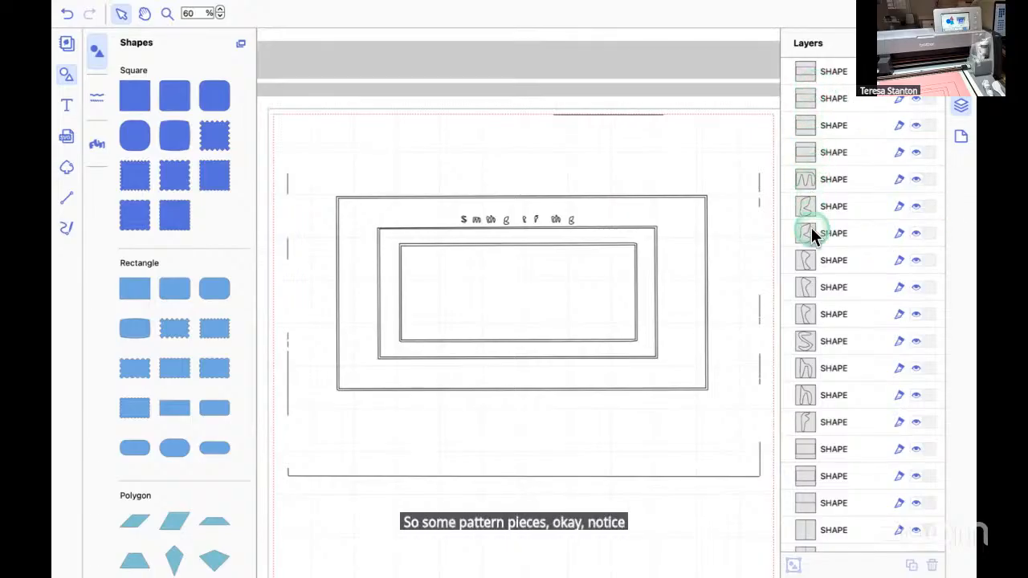
scroll(840, 369, "down", 4)
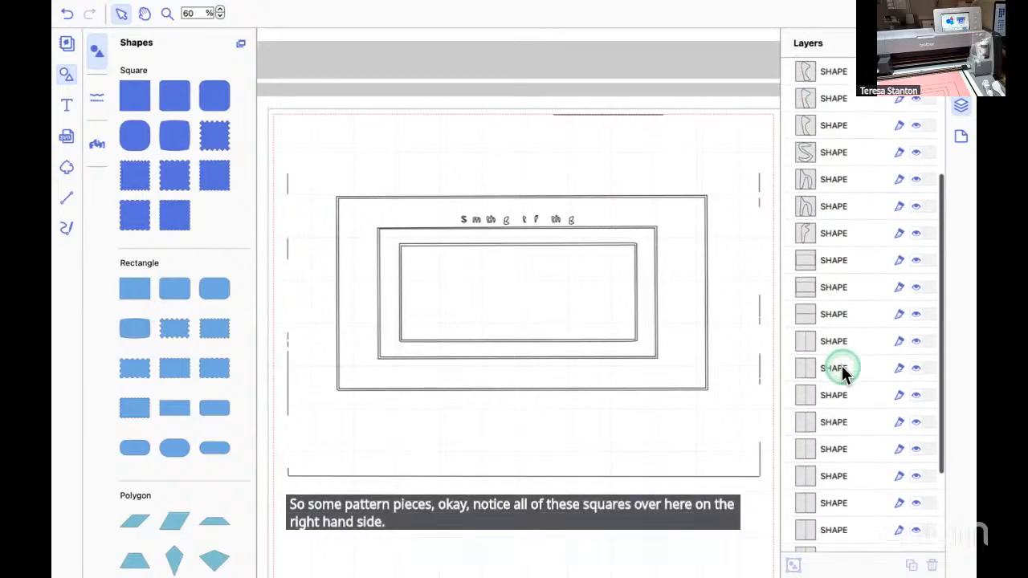
scroll(844, 372, "up", 1)
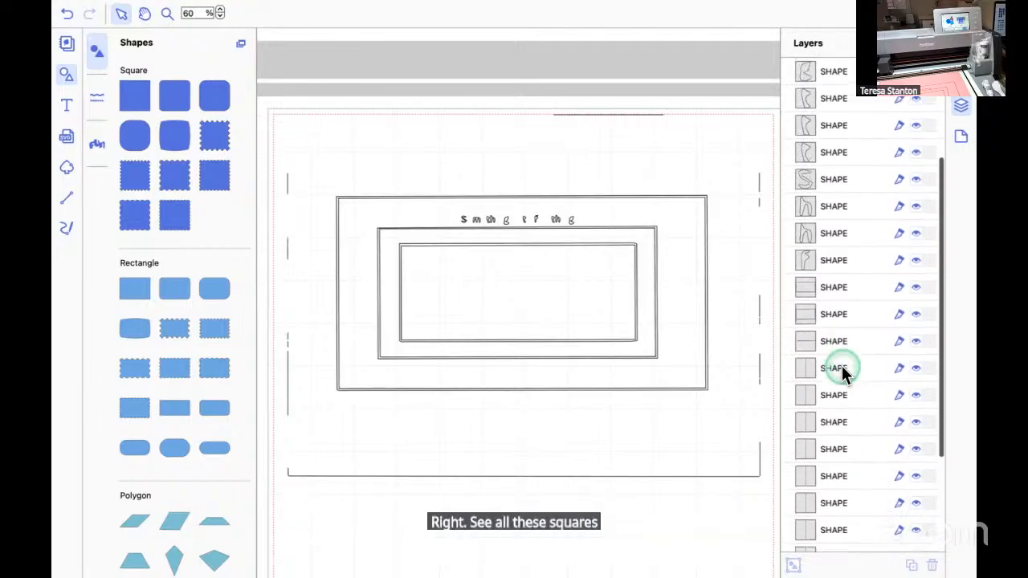
scroll(843, 372, "up", 3)
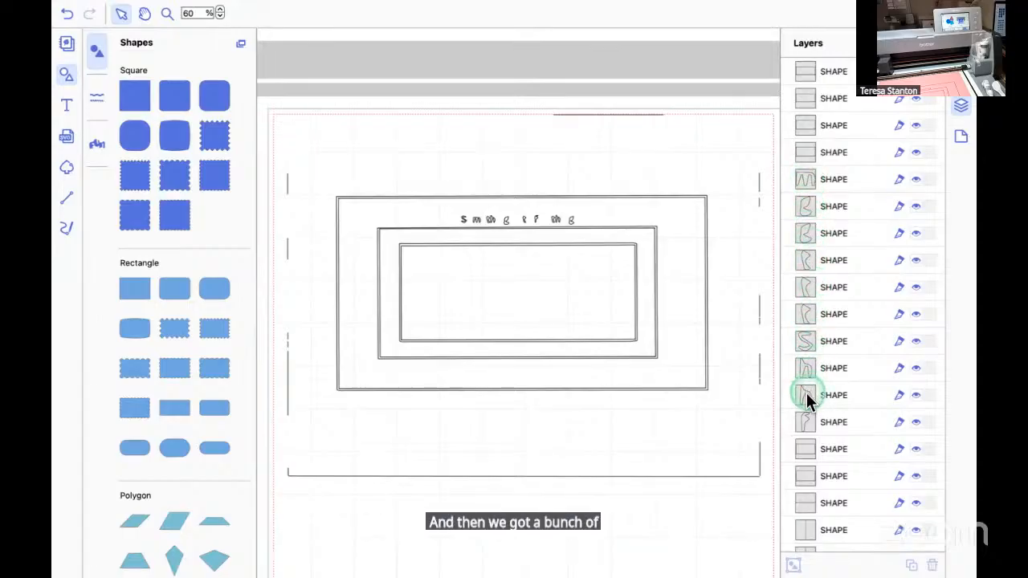
scroll(810, 418, "down", 2)
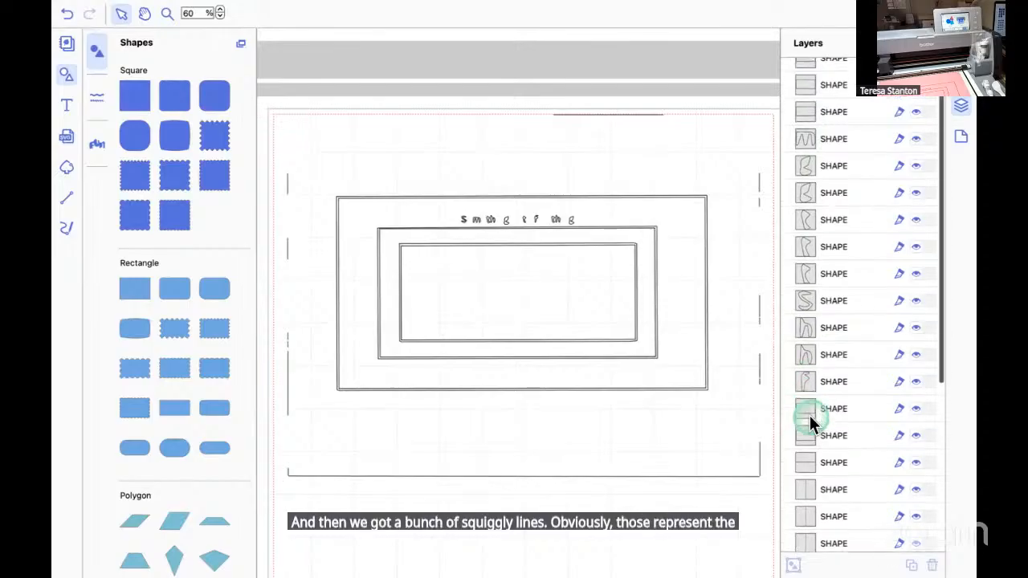
scroll(810, 415, "down", 10)
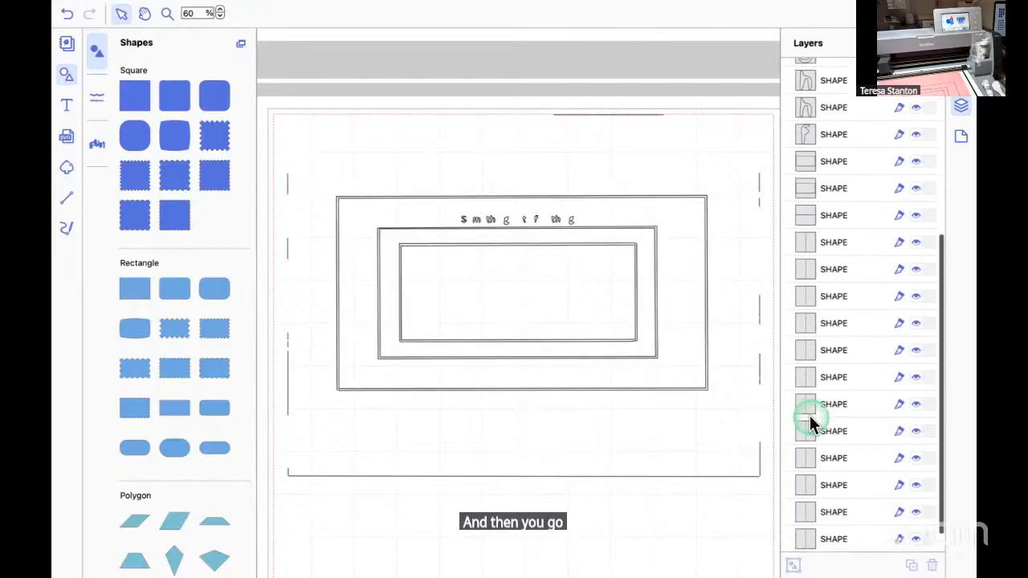
scroll(809, 415, "up", 8)
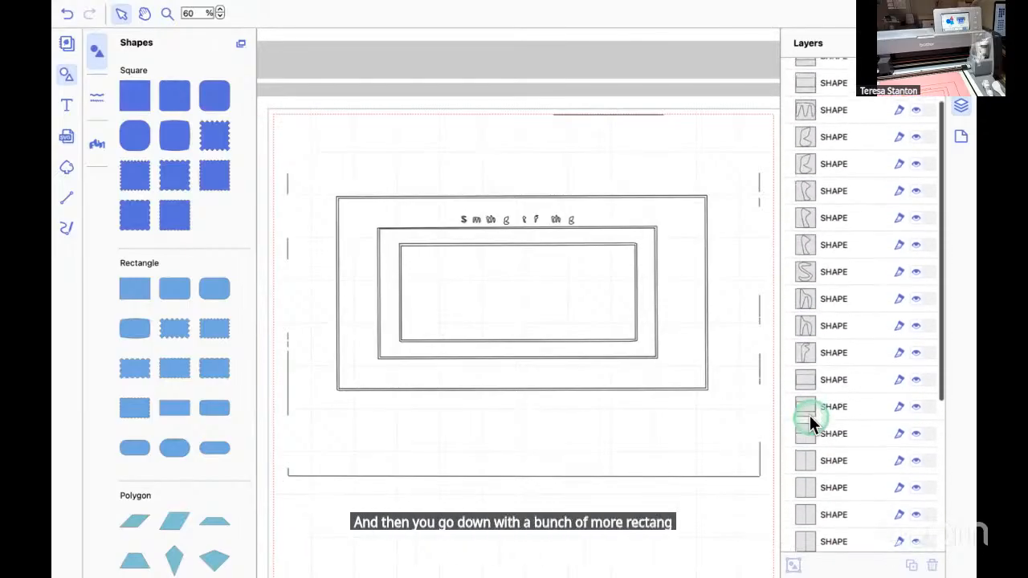
scroll(809, 416, "up", 3)
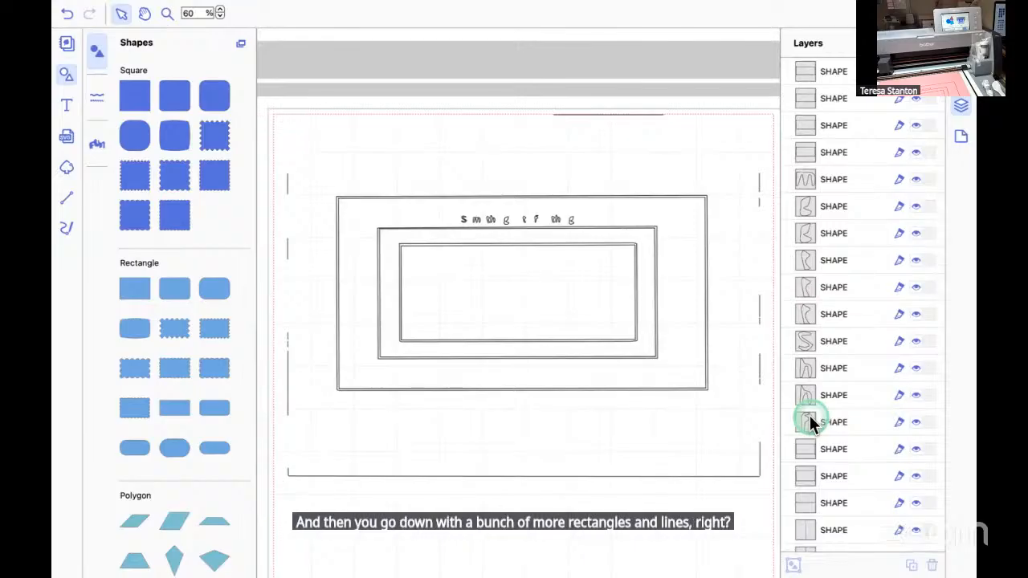
Delete the first shape layer, the inner outline of the innermost rectangle.
left_click(805, 70)
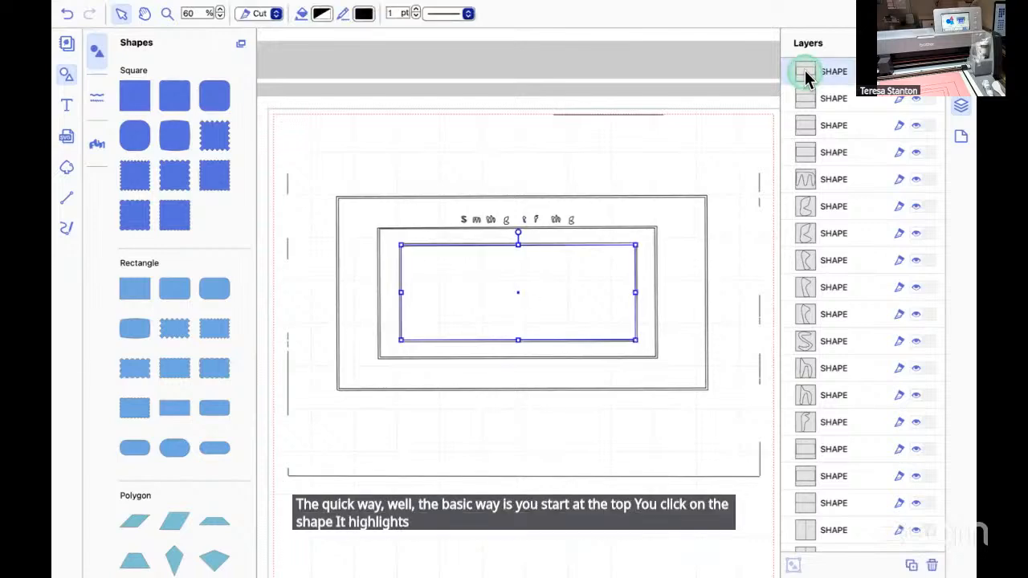
left_click(219, 10)
left_click(218, 10)
left_click(219, 10)
left_click(499, 302)
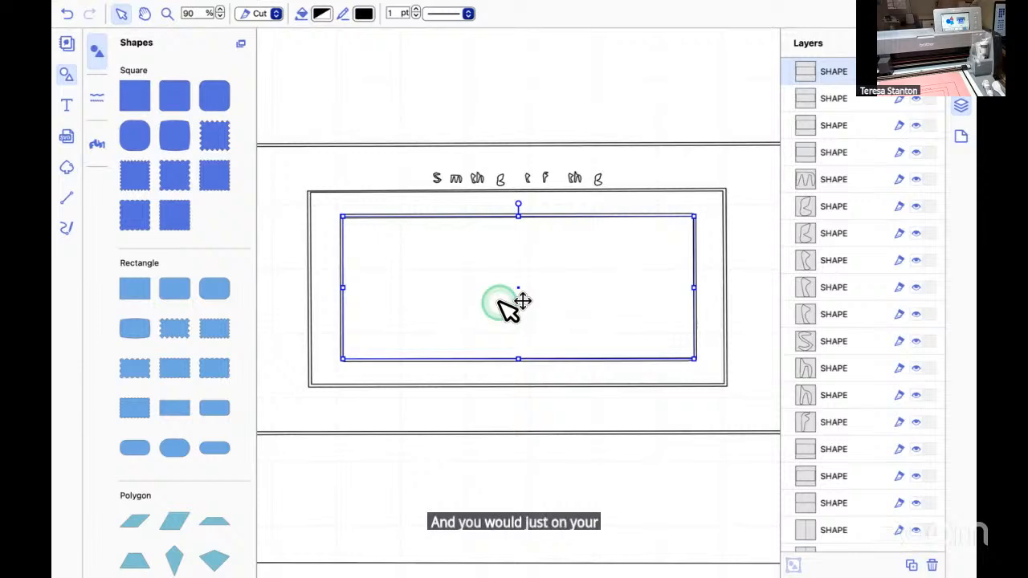
key("Delete")
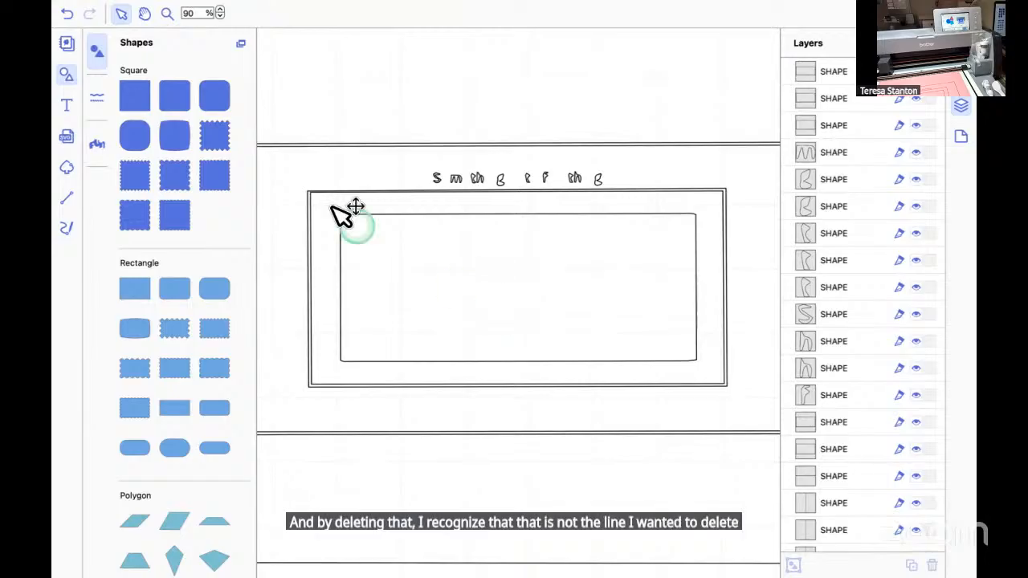
Inspect the corners of the remaining innermost outline and undo the last deletion.
left_click(220, 9)
left_click(219, 10)
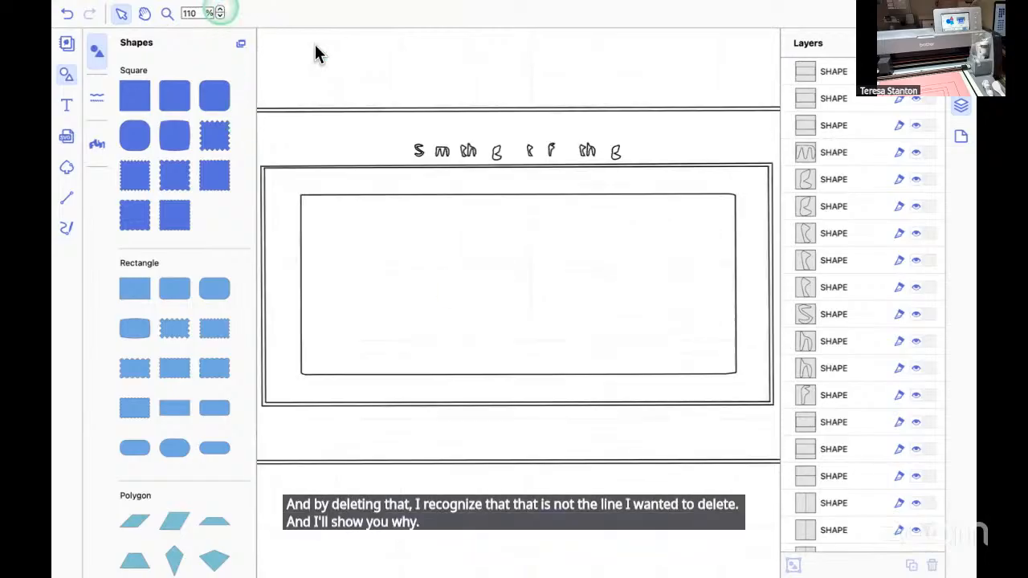
scroll(585, 225, "right", 1)
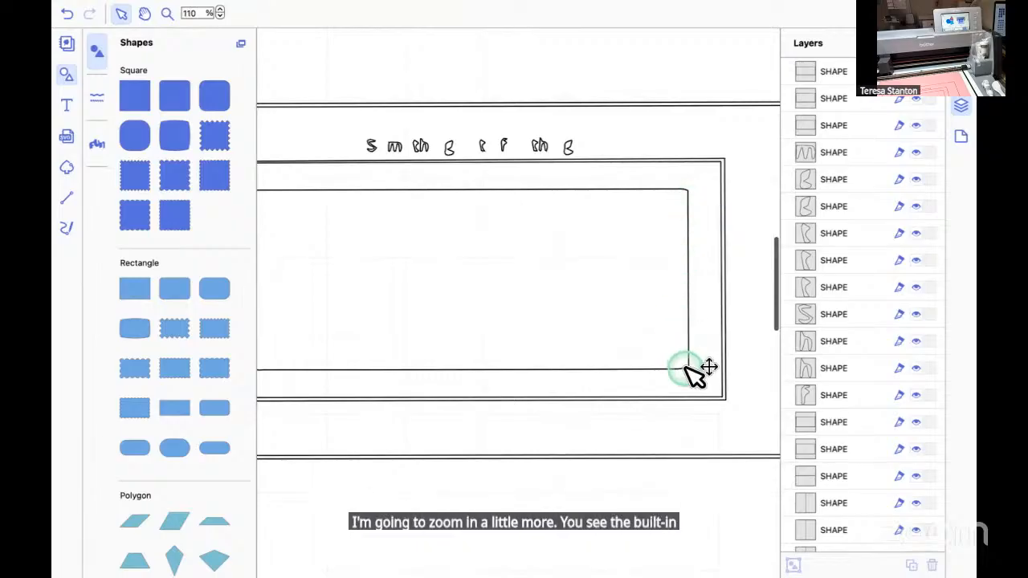
scroll(490, 322, "left", 4)
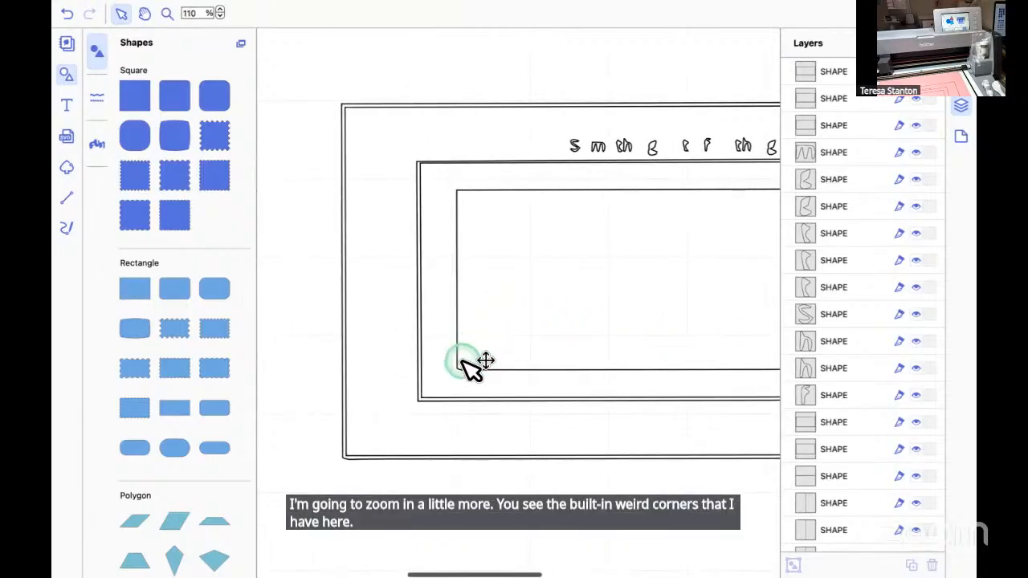
scroll(561, 316, "right", 2)
scroll(561, 316, "right", 2)
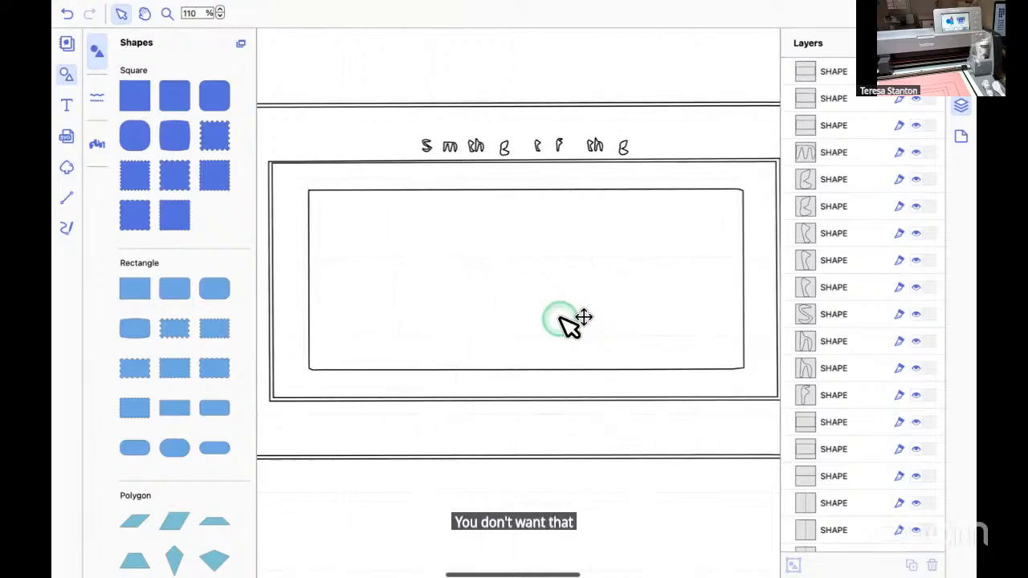
scroll(561, 317, "up", 1)
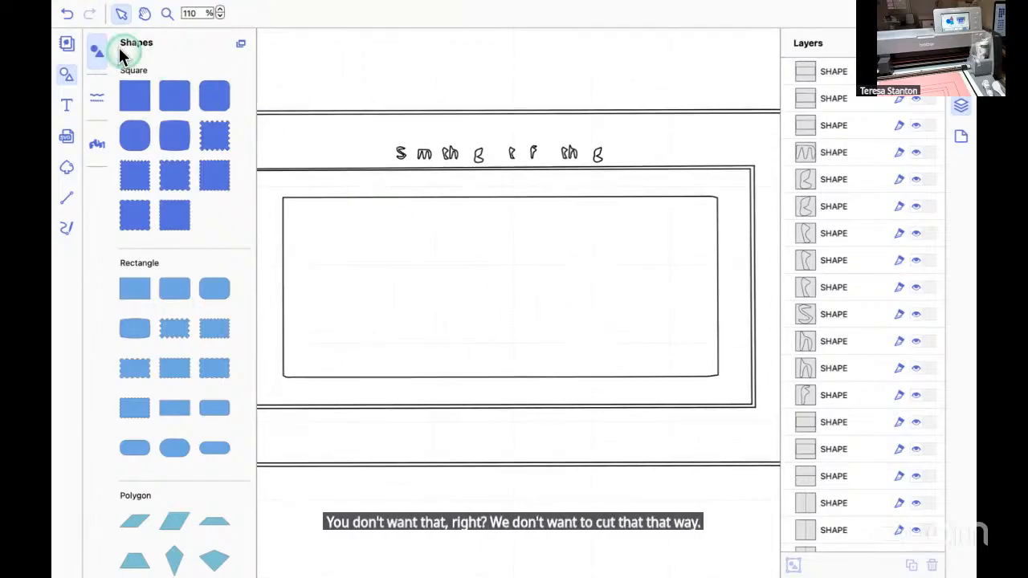
left_click(67, 14)
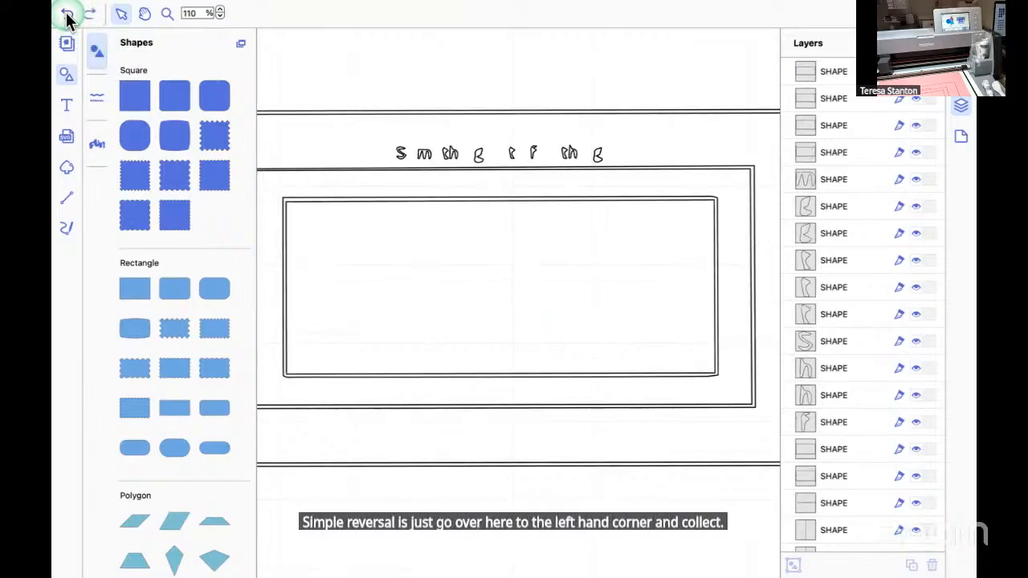
Delete the second shape layer, the outer outline of the innermost rectangle, keeping its inner outline.
left_click(447, 291)
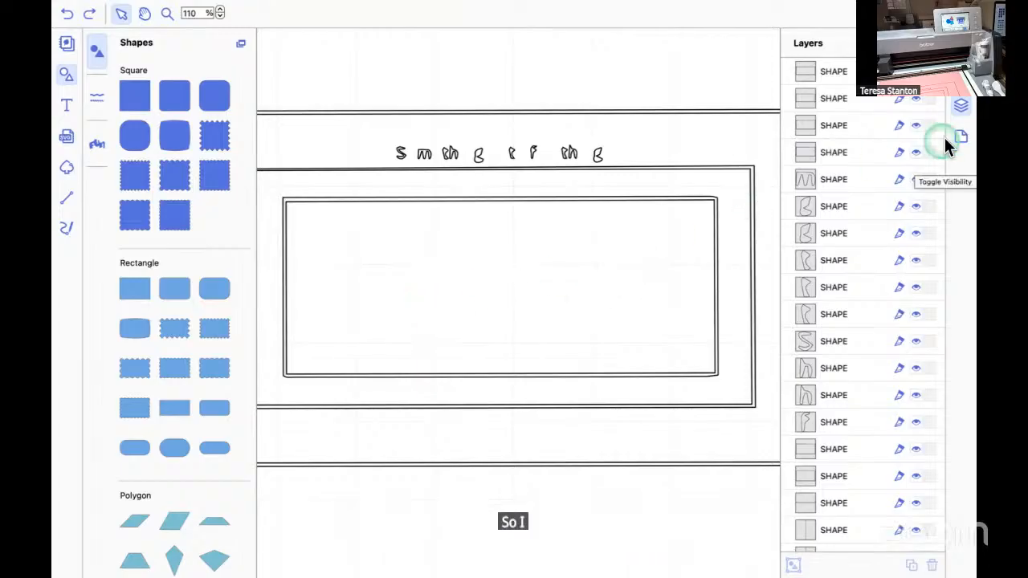
left_click(805, 71)
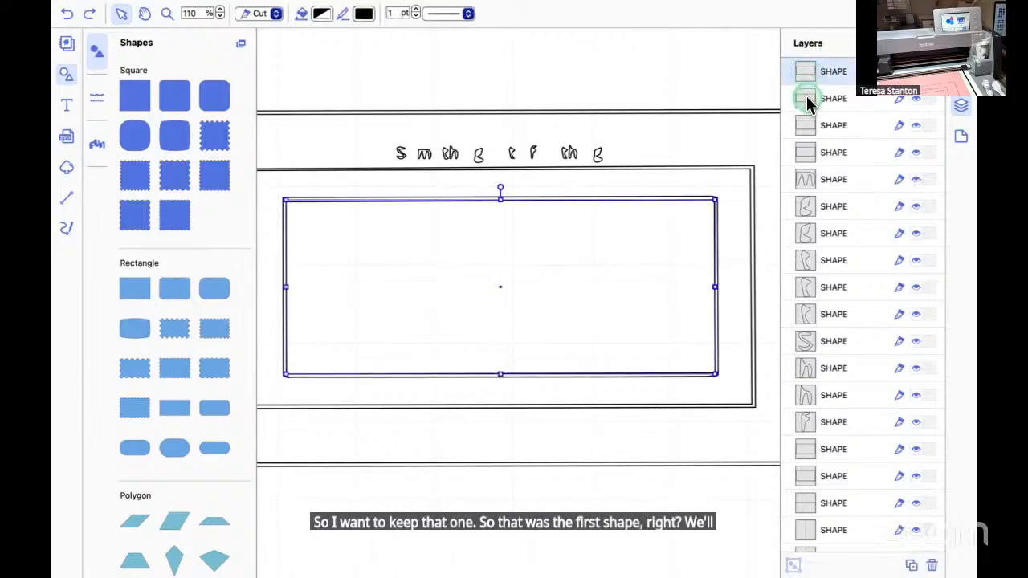
left_click(807, 98)
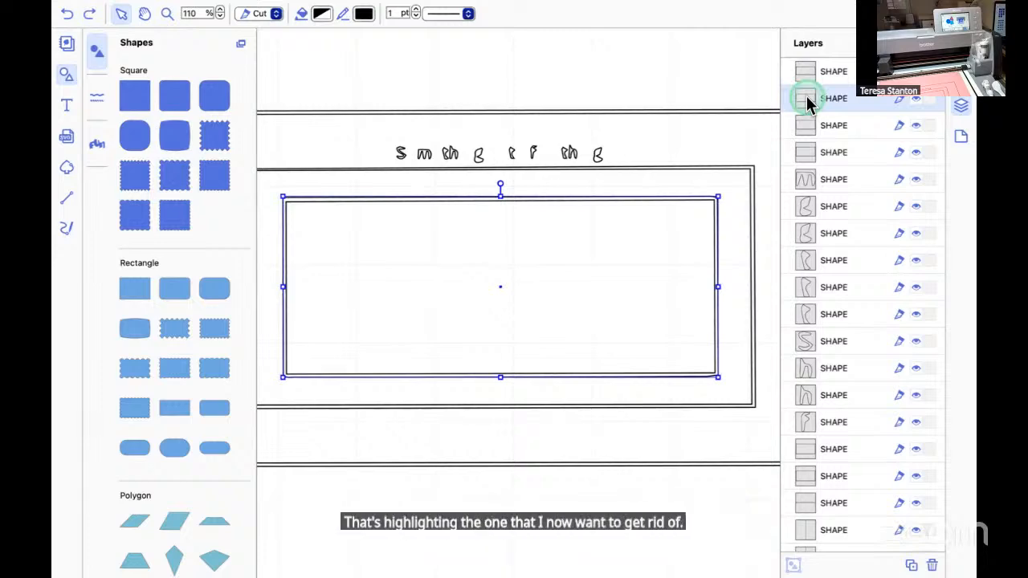
key("Delete")
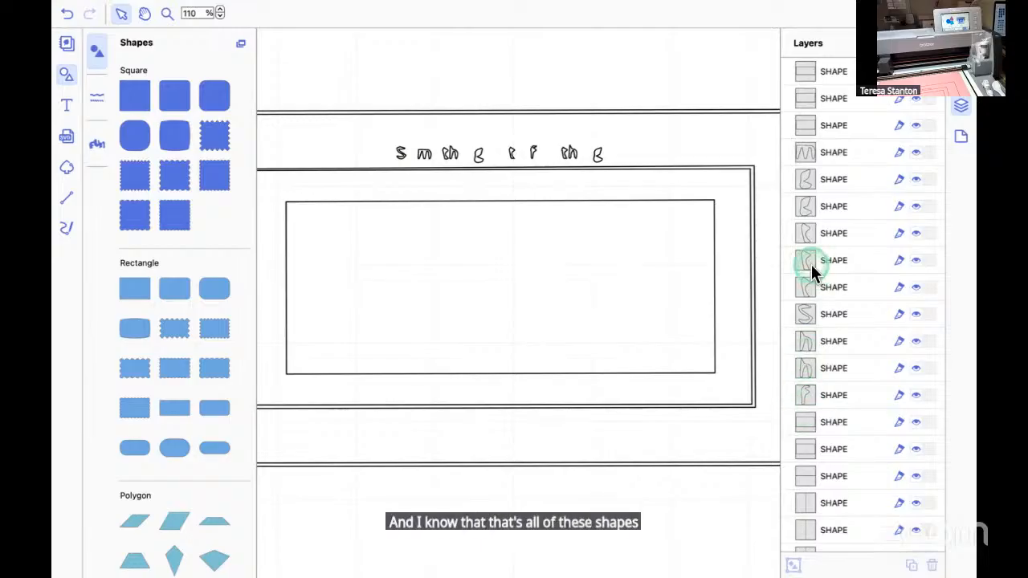
Select all the letter-shaped layers of the text above the innermost rectangle together and delete them.
left_click(803, 150)
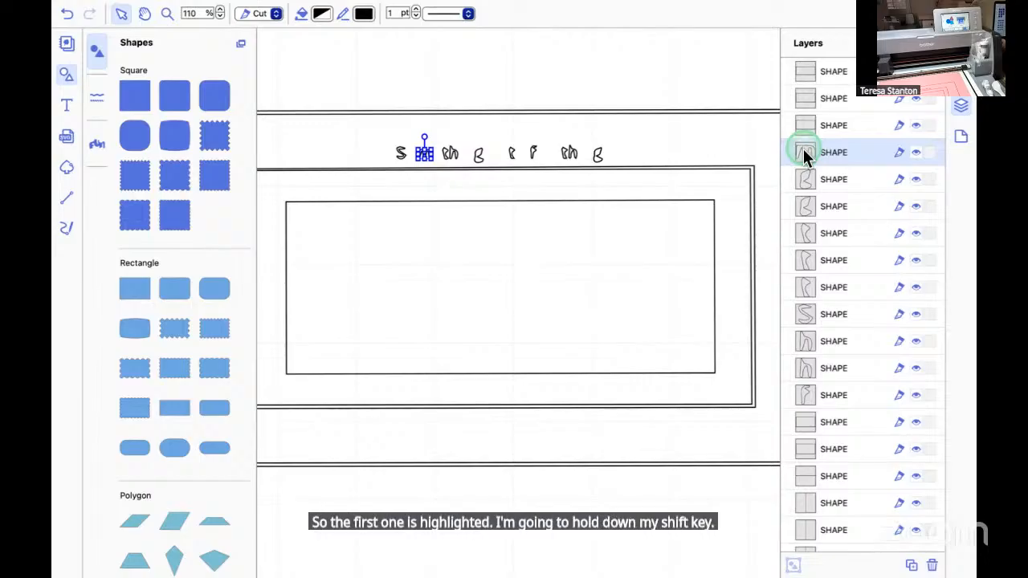
left_click(808, 179, "shift")
left_click(806, 206, "shift")
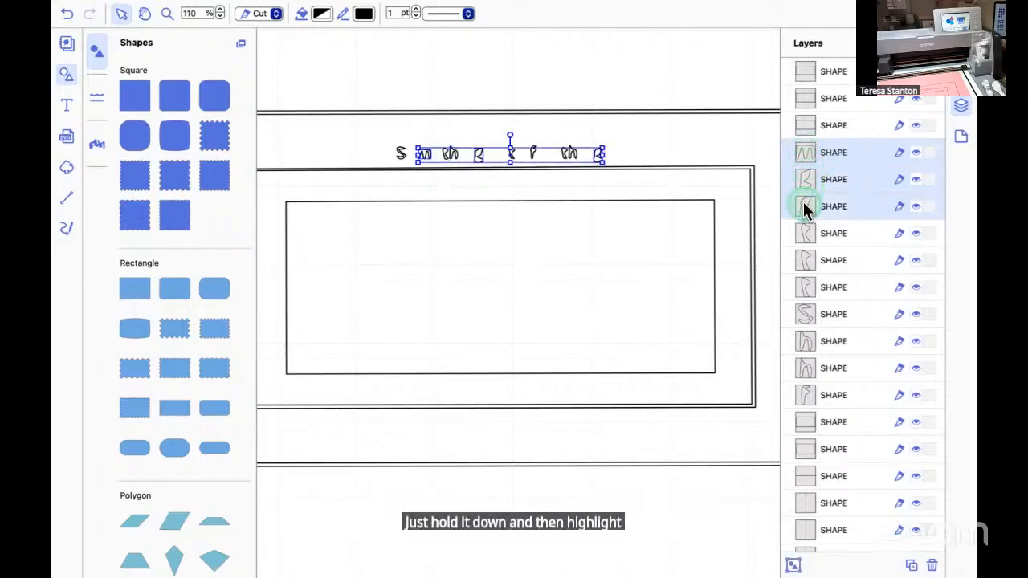
left_click(806, 233, "shift")
left_click(806, 261, "shift")
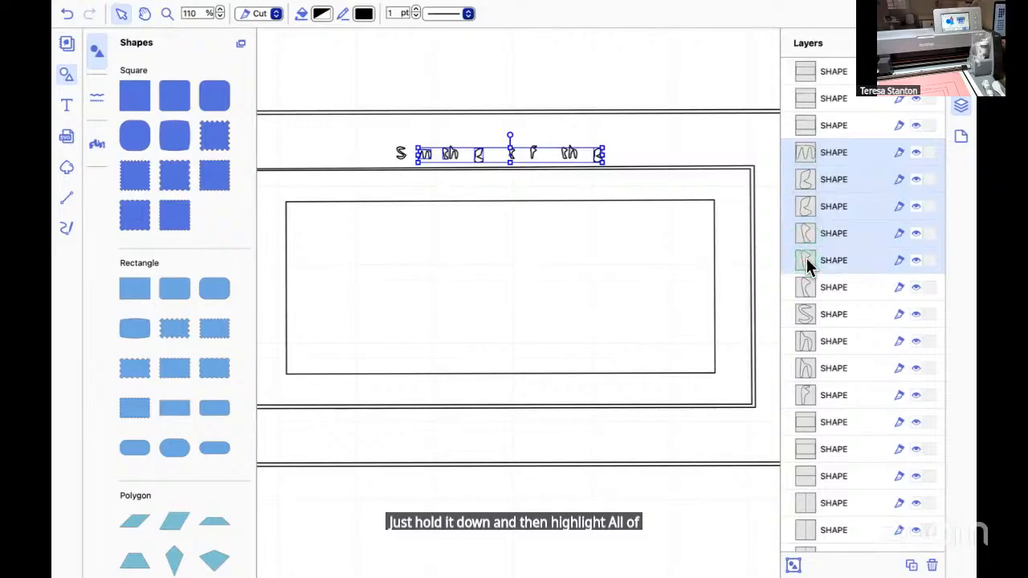
left_click(807, 286, "shift")
left_click(807, 314, "shift")
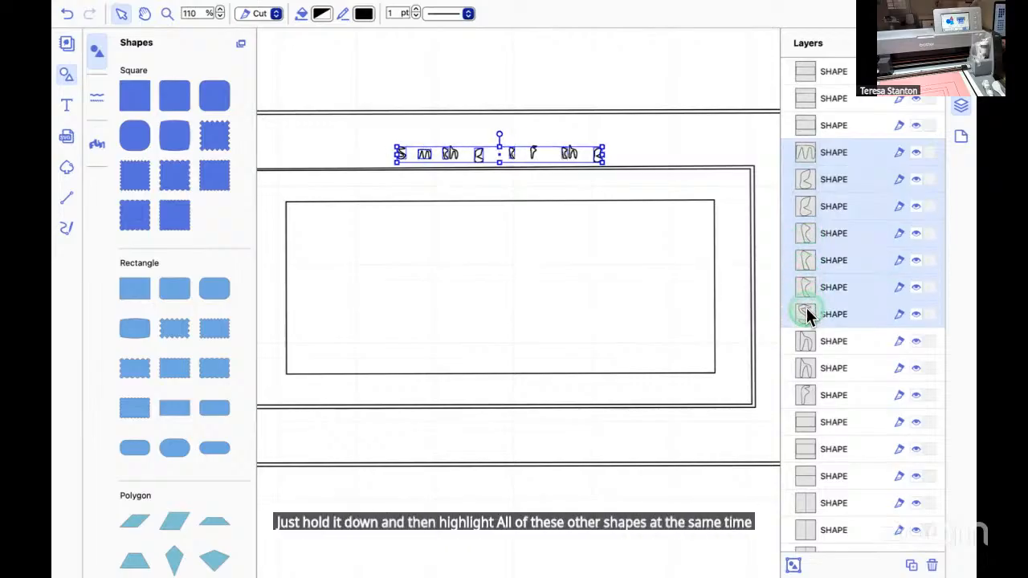
left_click(805, 341, "shift")
left_click(807, 367, "shift")
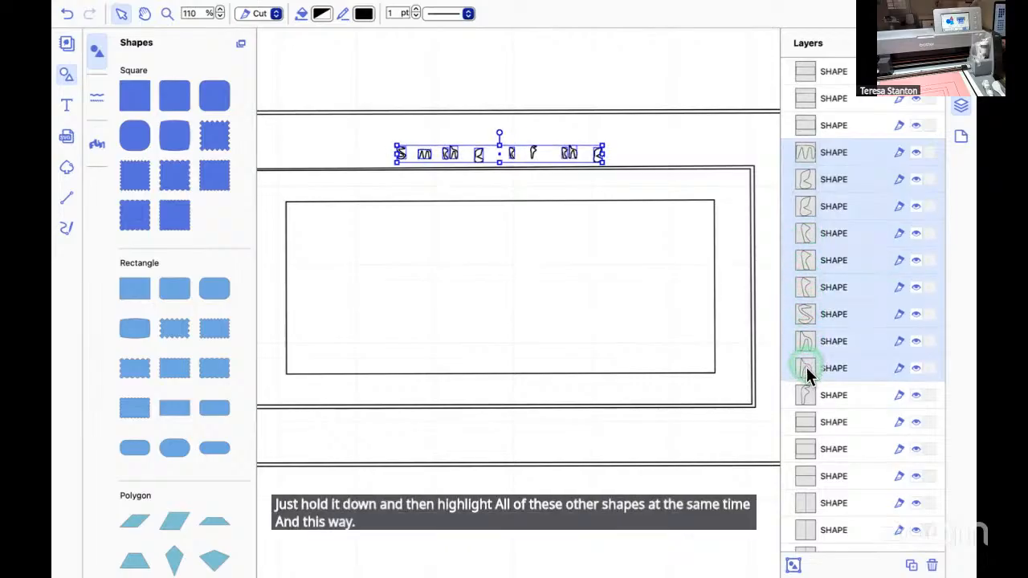
left_click(803, 396, "shift")
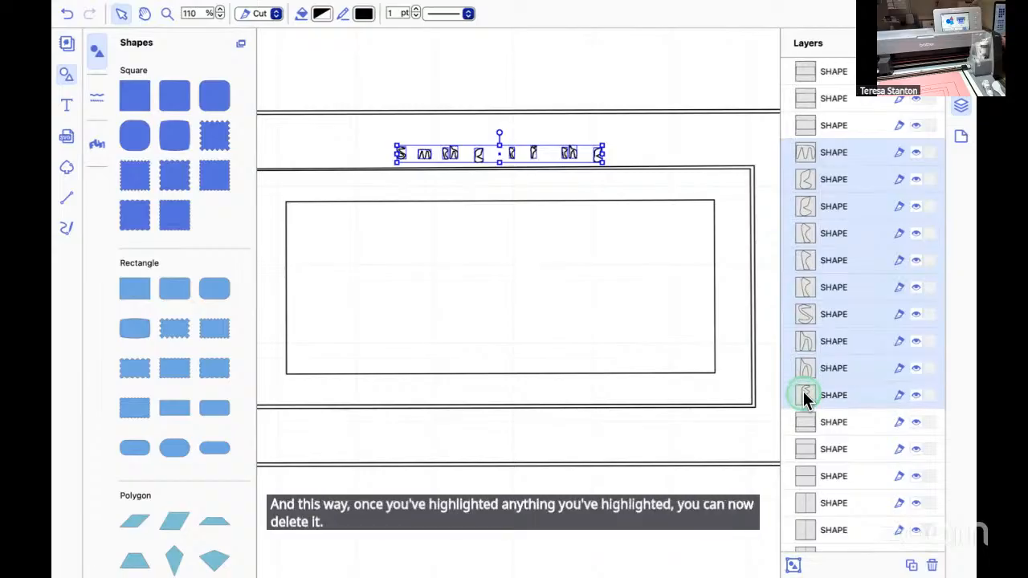
key("Delete")
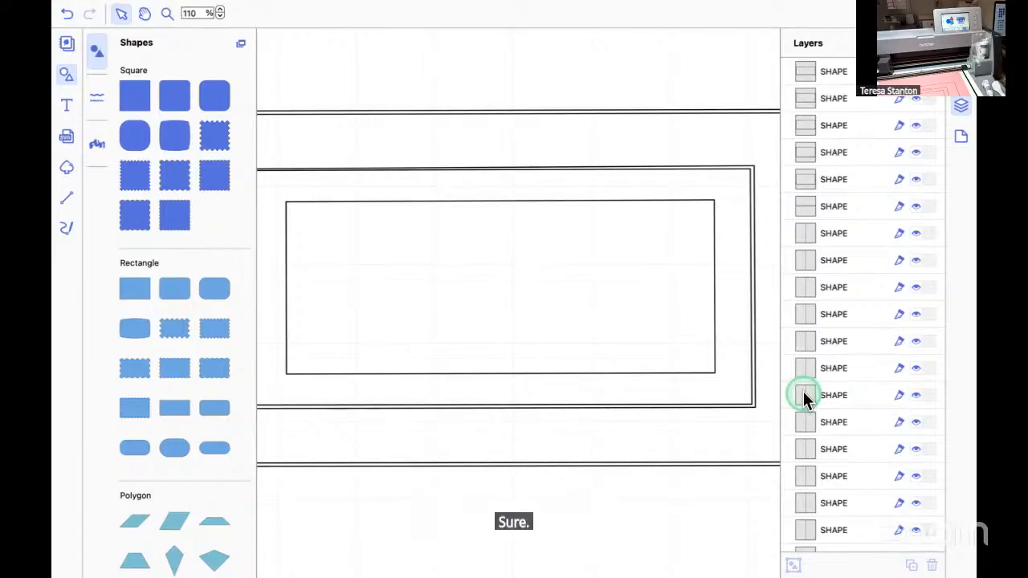
Examine the stray lines beside the pattern and the double outlines of the middle and outer rectangles.
scroll(591, 451, "right", 8)
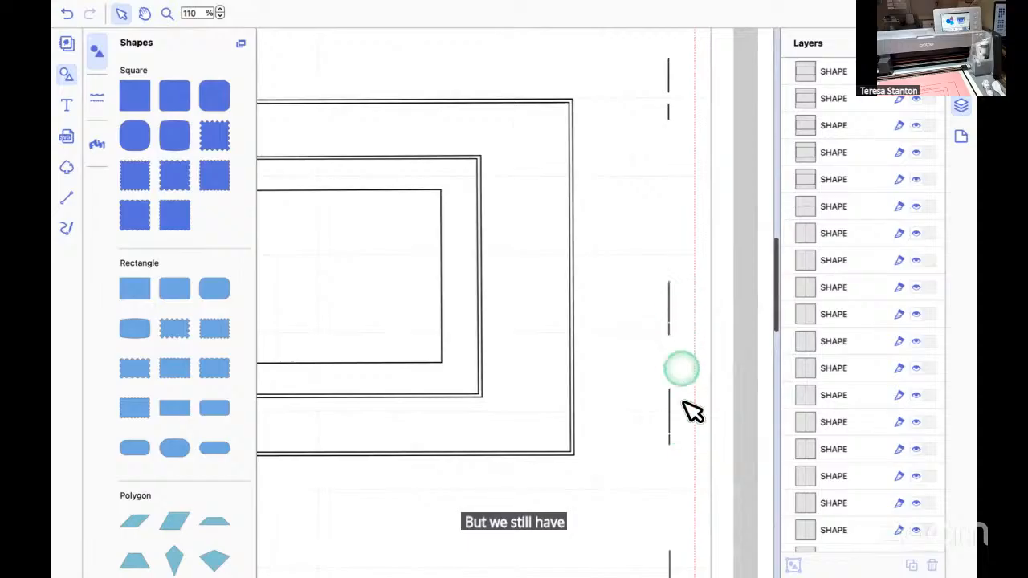
scroll(496, 455, "left", 5)
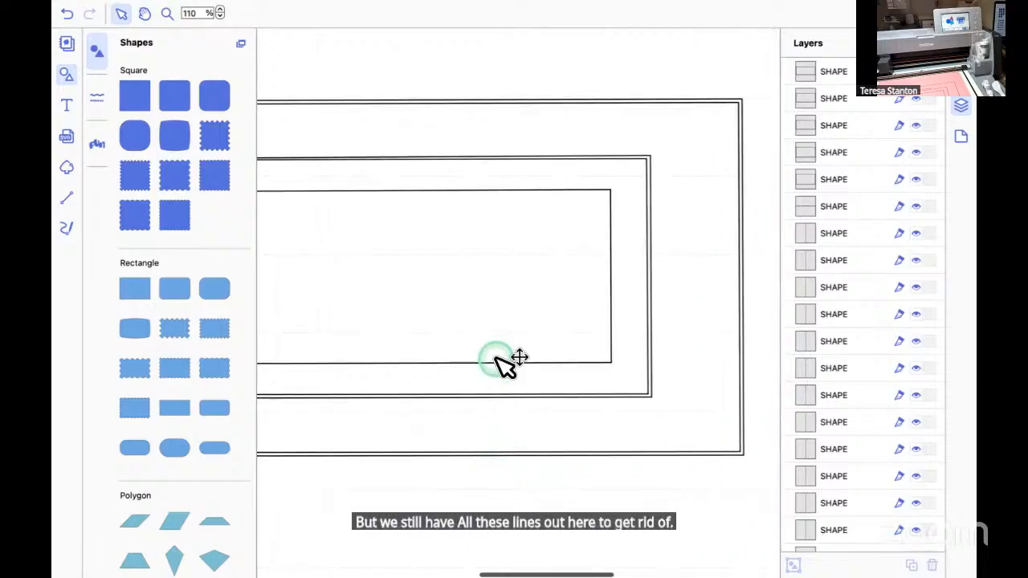
scroll(580, 474, "left", 3)
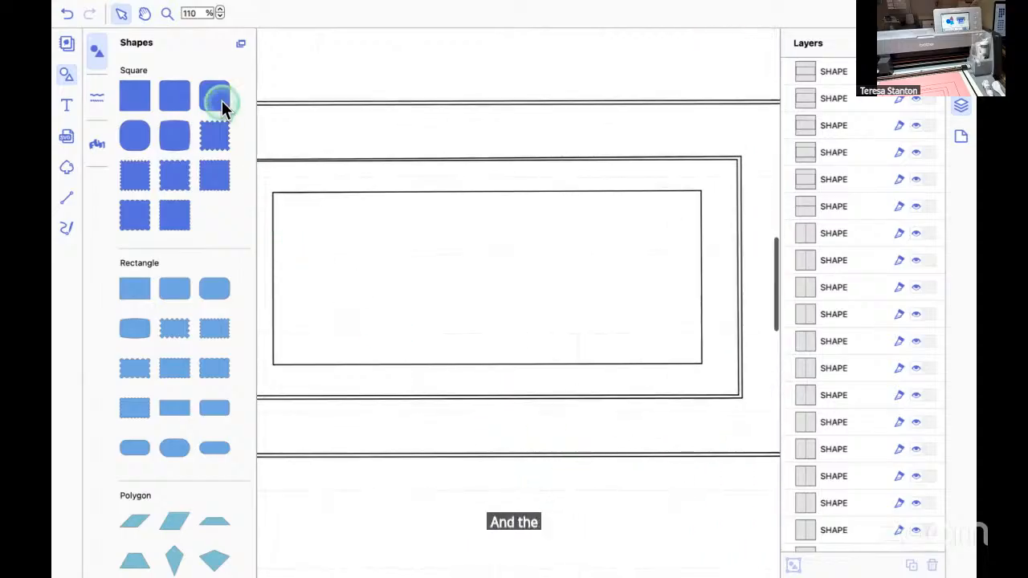
left_click(220, 16)
left_click(220, 16)
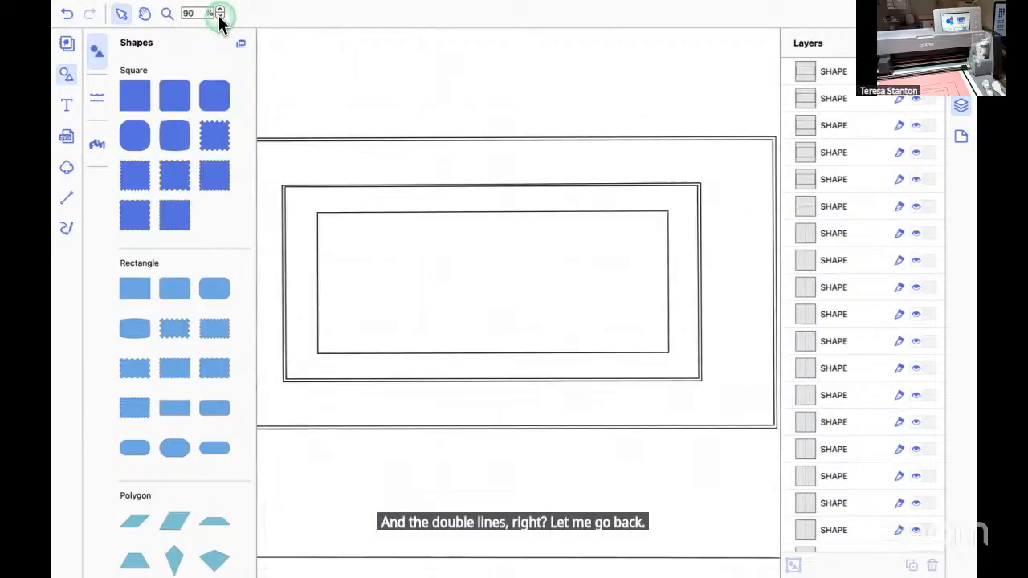
left_click(220, 16)
left_click(220, 16)
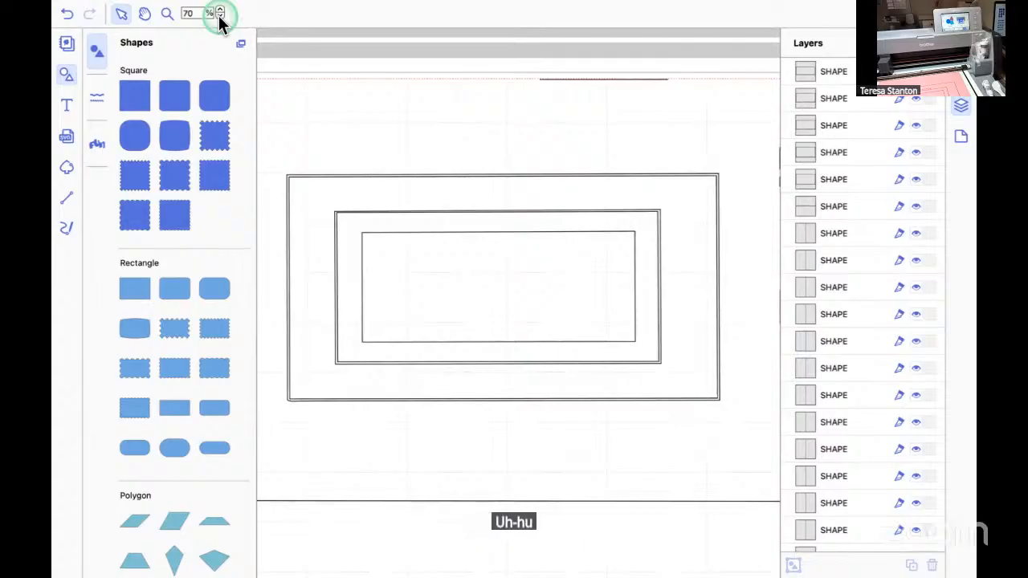
Select every shape layer from the first to the last in the list, and clear the selection.
left_click(810, 71)
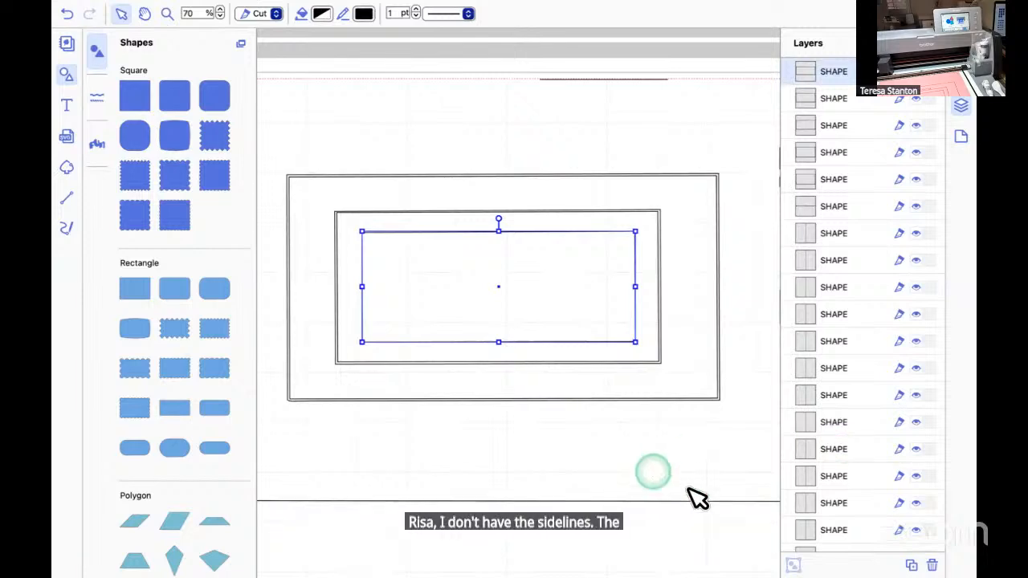
scroll(682, 494, "right", 5)
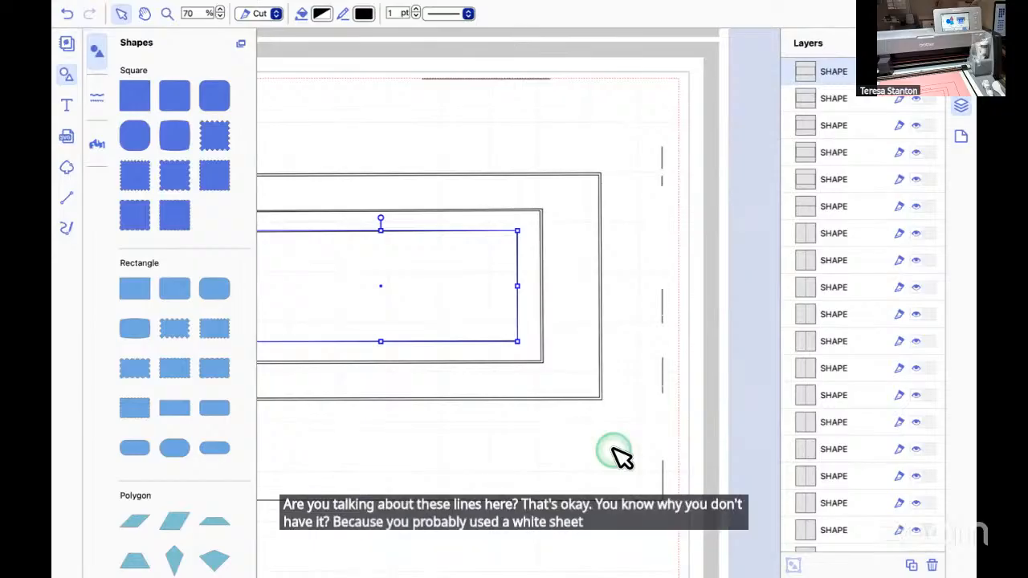
scroll(614, 455, "left", 5)
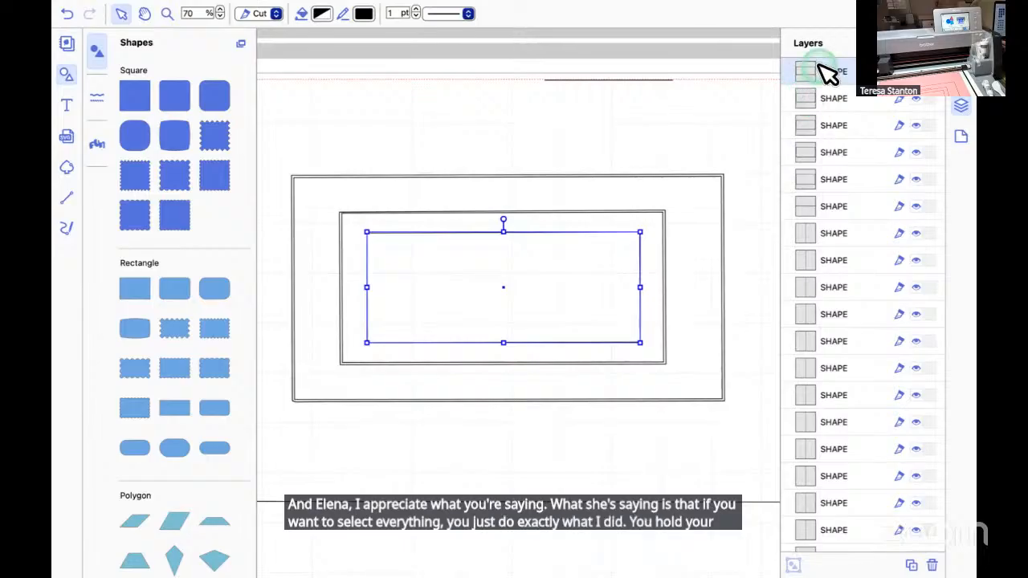
scroll(833, 433, "down", 2)
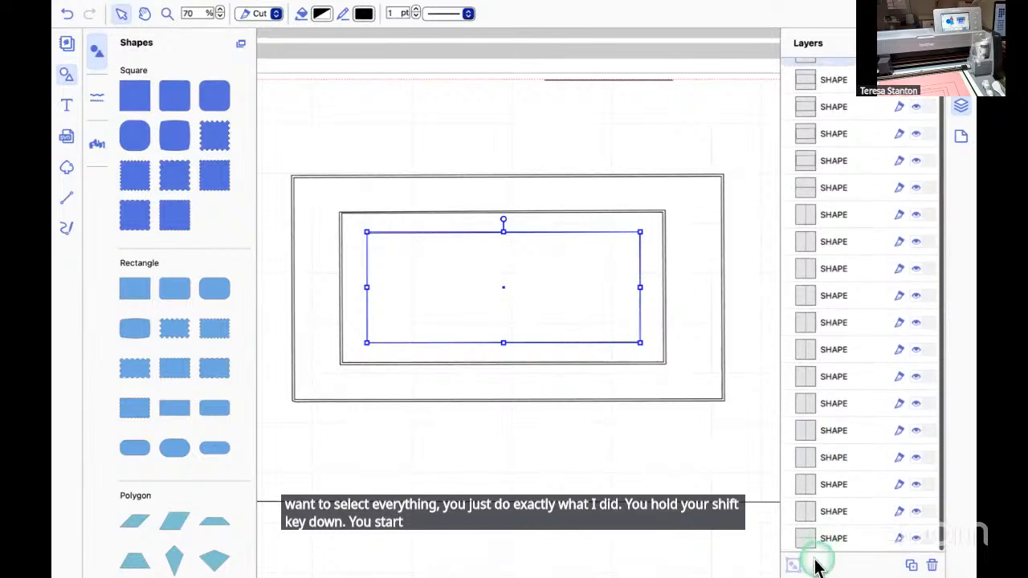
left_click(804, 540, "shift")
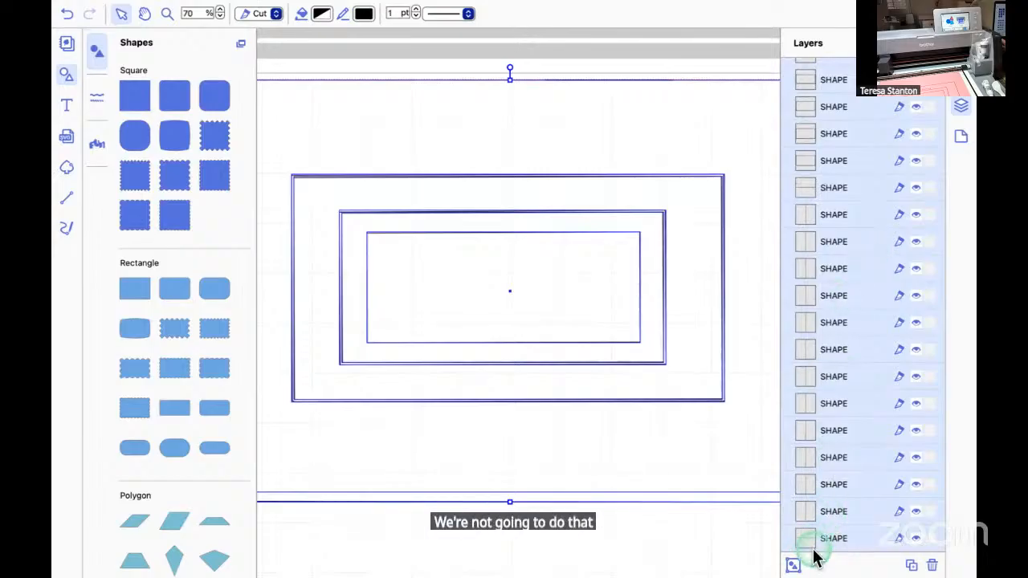
left_click(718, 448)
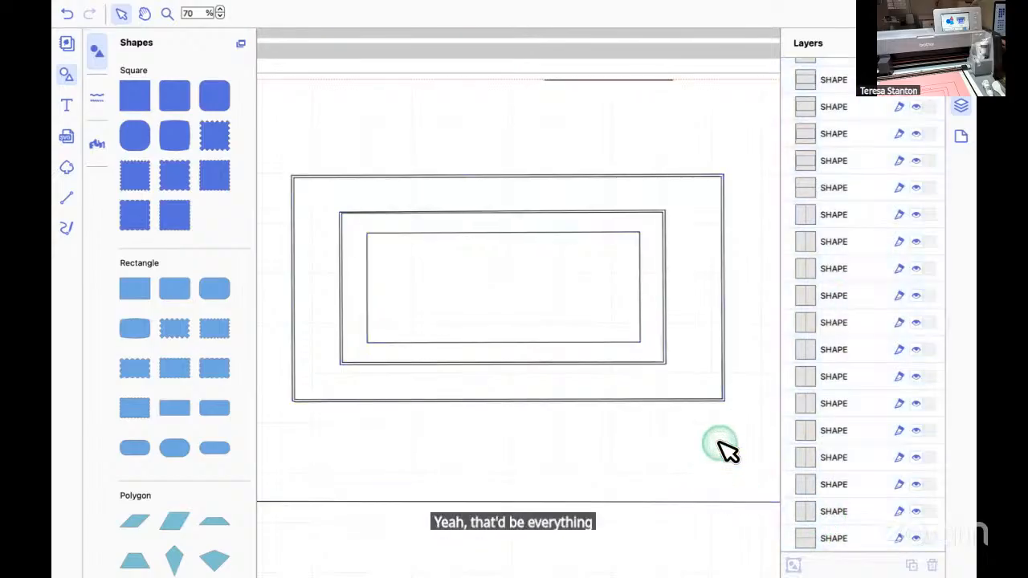
scroll(832, 373, "down", 1)
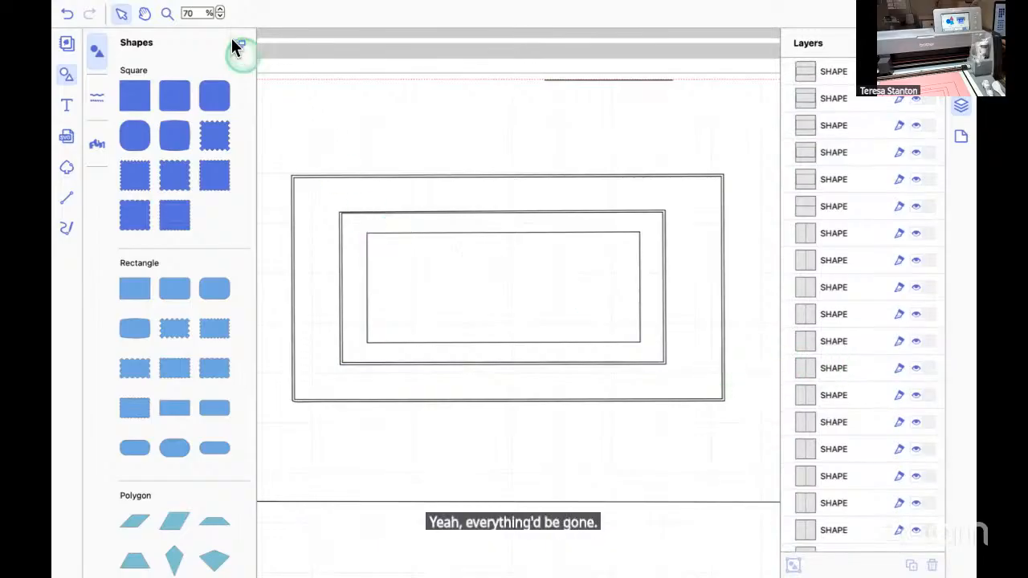
Delete the shape layer of the long horizontal line beneath the rectangles.
left_click(220, 17)
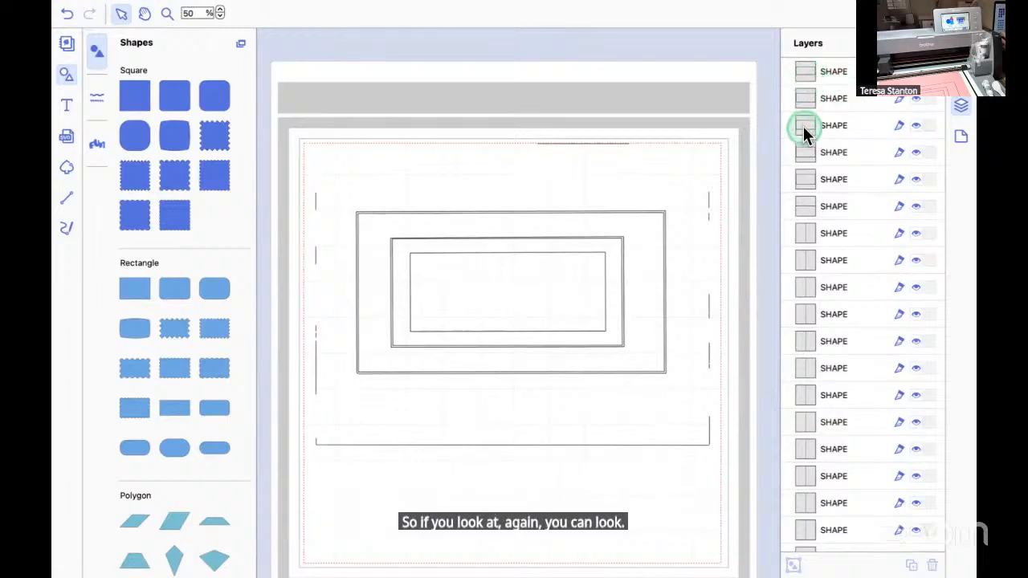
left_click(803, 206)
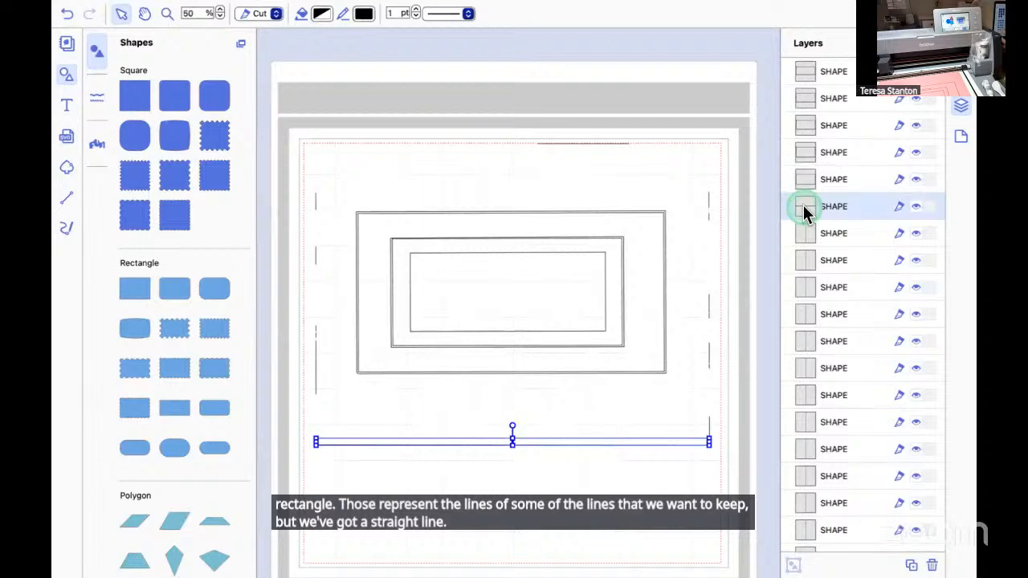
key("Delete")
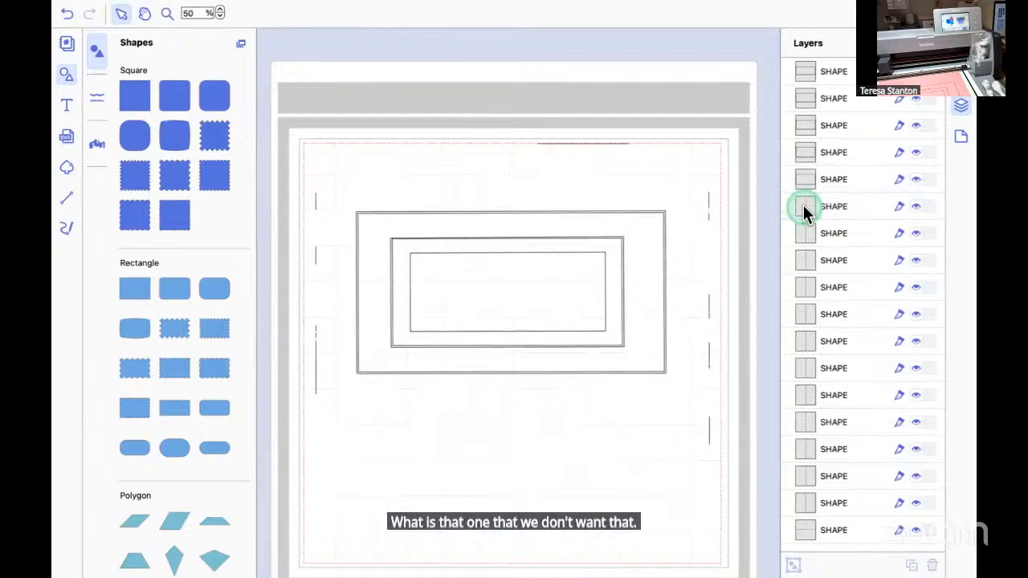
Delete the stray vertical line layers along both sides of the mat one by one.
left_click(803, 207)
key("Delete")
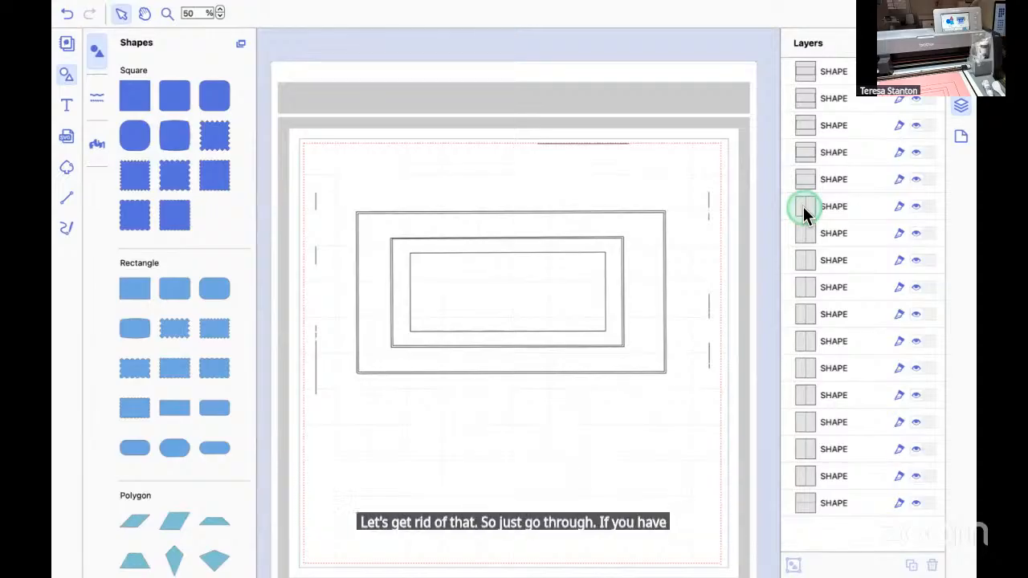
left_click(805, 211)
key("Delete")
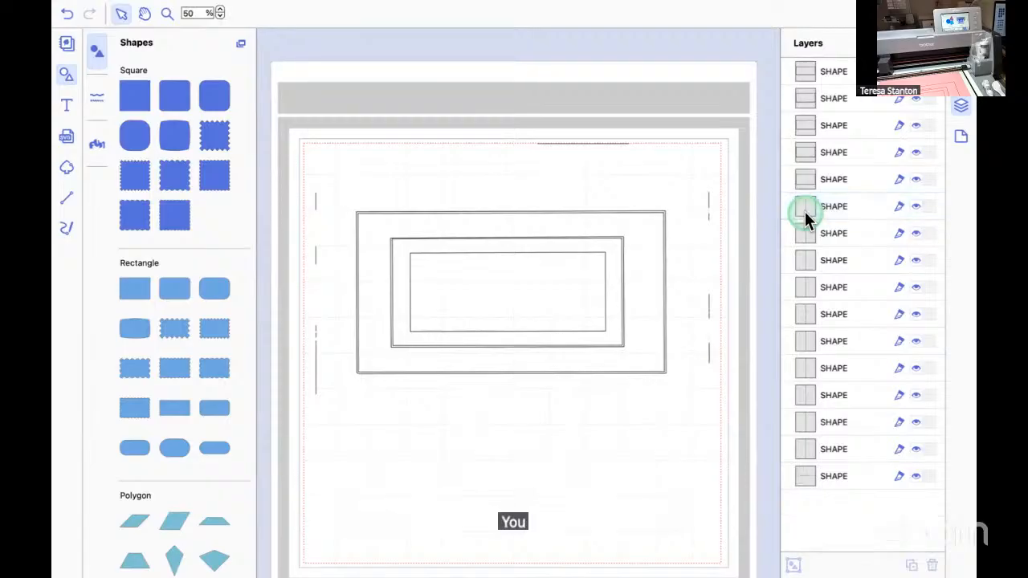
left_click(805, 211)
key("Delete")
left_click(805, 212)
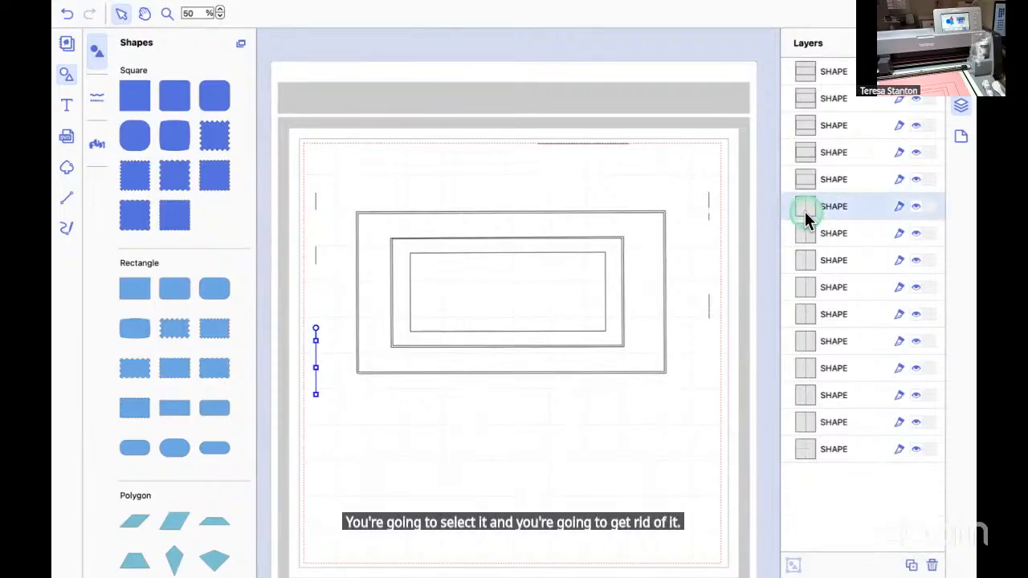
key("Delete")
left_click(805, 211)
key("Delete")
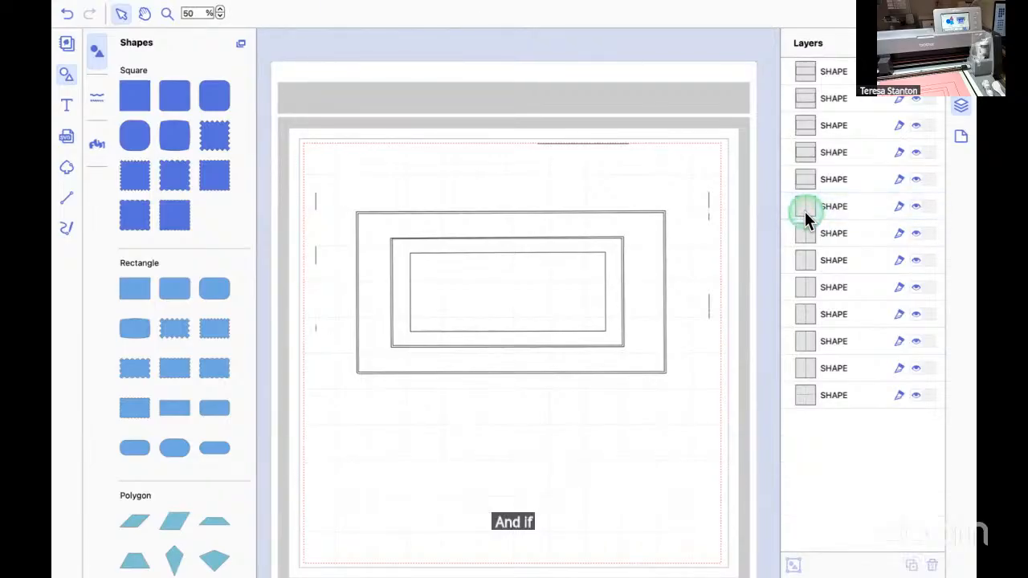
left_click(805, 211)
key("Delete")
left_click(805, 212)
key("Delete")
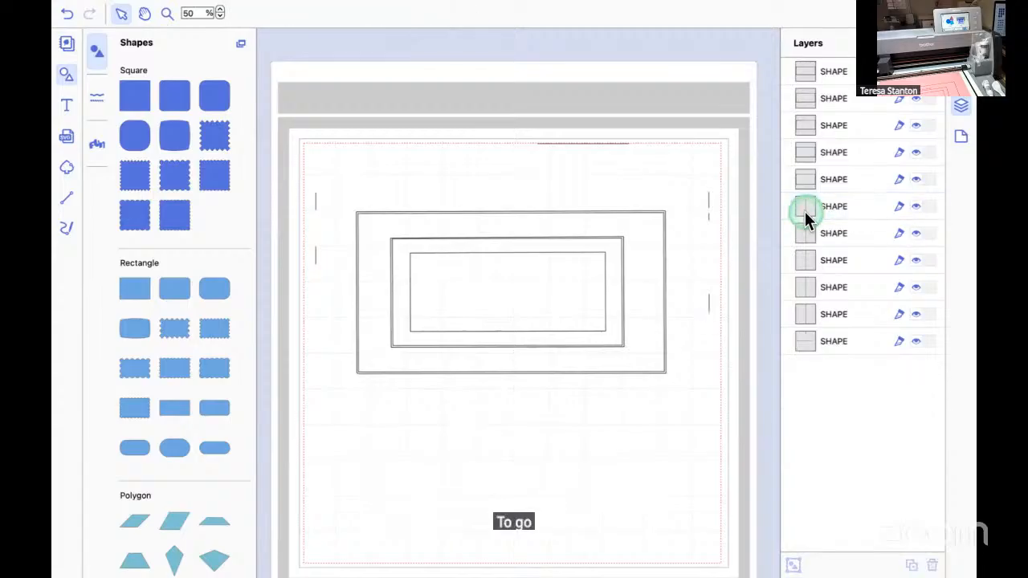
left_click(805, 211)
key("Delete")
left_click(805, 211)
key("Delete")
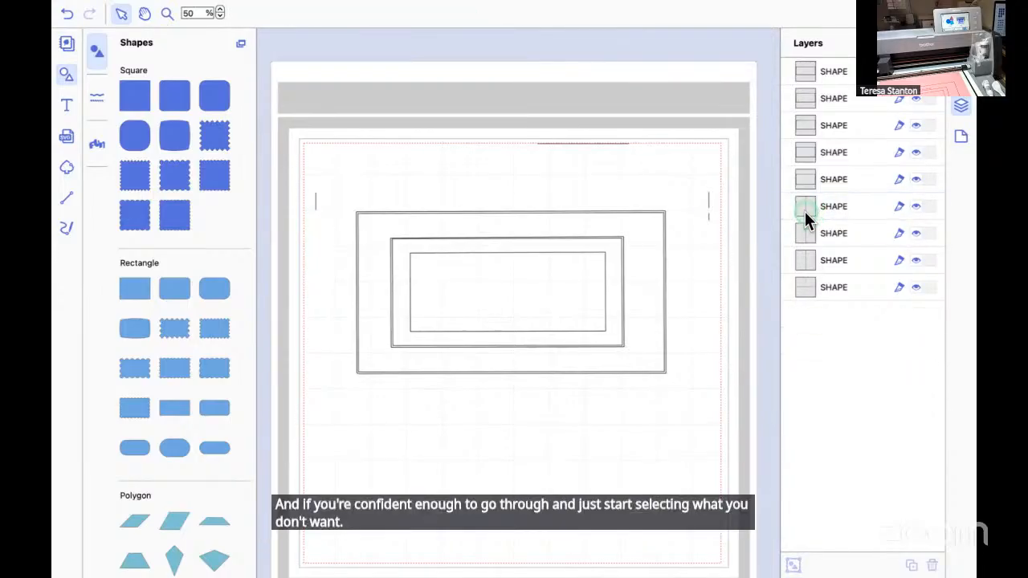
left_click(805, 211)
key("Delete")
left_click(805, 211)
key("Delete")
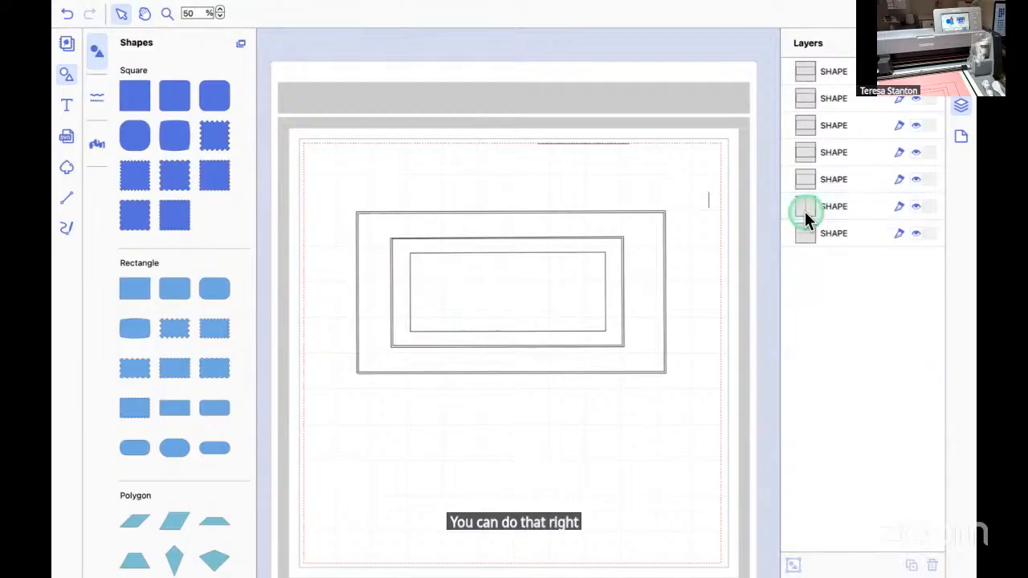
left_click(805, 211)
key("Delete")
Delete the last stray layer, the short horizontal line at the mat's upper edge.
left_click(805, 211)
key("Delete")
left_click(805, 211)
key("Delete")
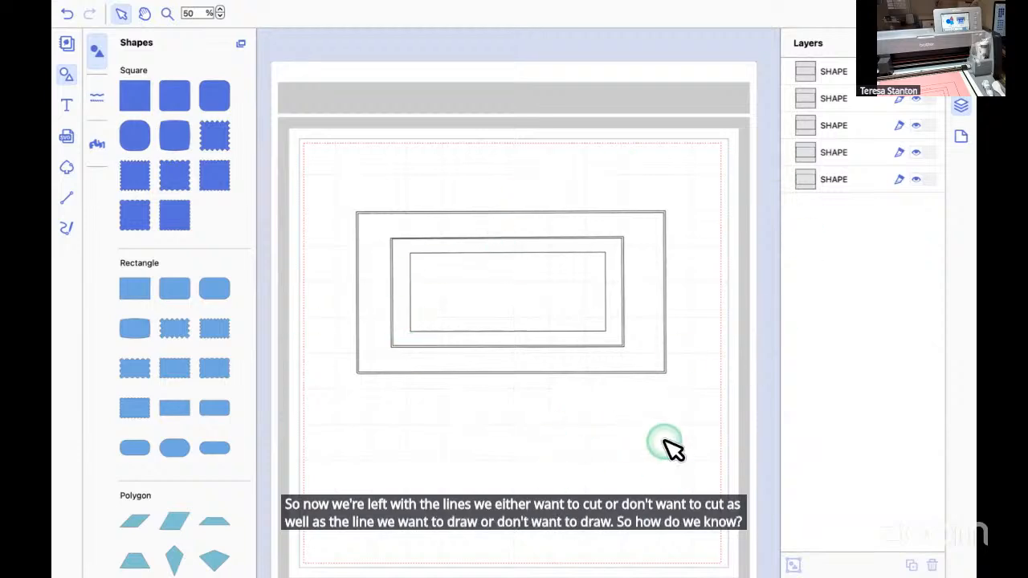
Select the inner line of the doubled outermost rectangle at 80% zoom and check its size in the edit properties.
left_click(220, 8)
left_click(220, 9)
left_click(221, 9)
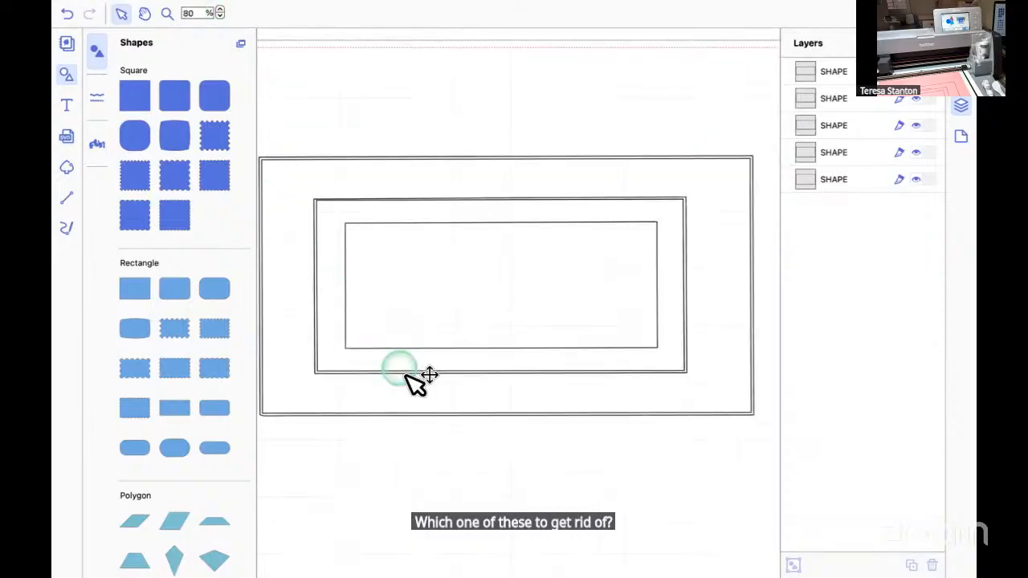
scroll(437, 421, "left", 1)
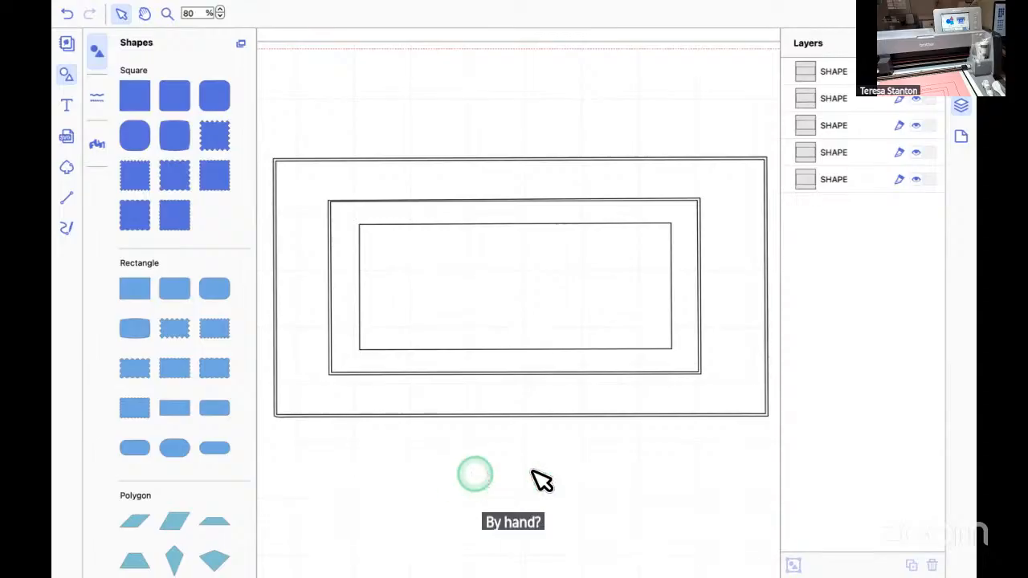
left_click(601, 413)
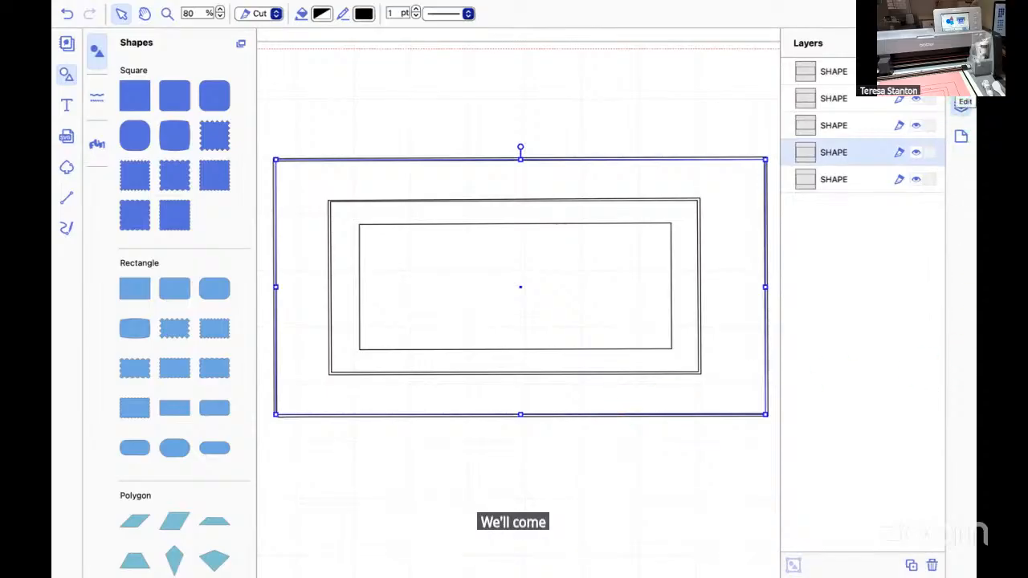
left_click(962, 105)
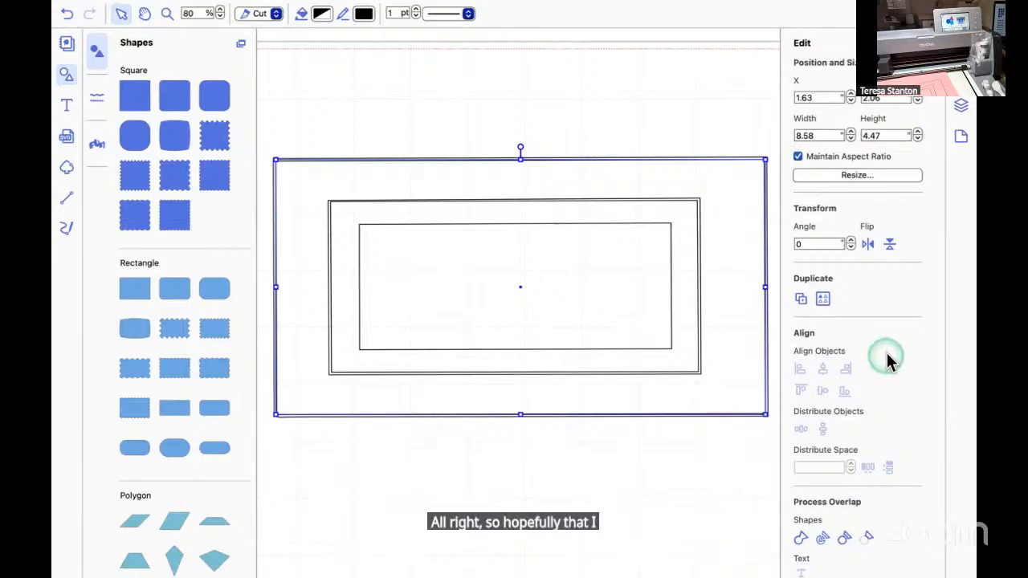
left_click(961, 111)
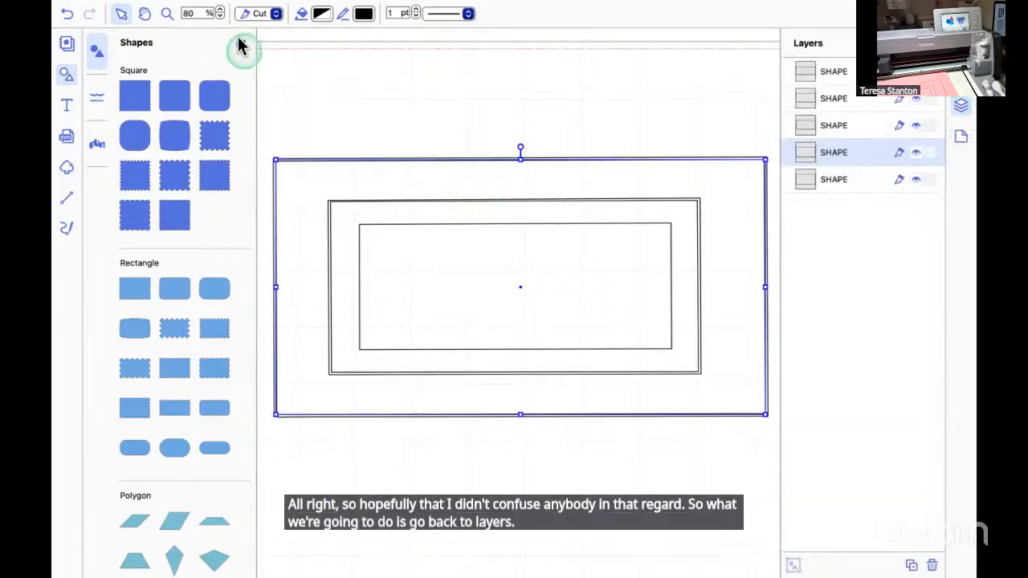
Try deleting the selected inner line of the outermost rectangle, inspect the remaining outline's corners, and undo the deletion.
left_click(219, 10)
left_click(219, 10)
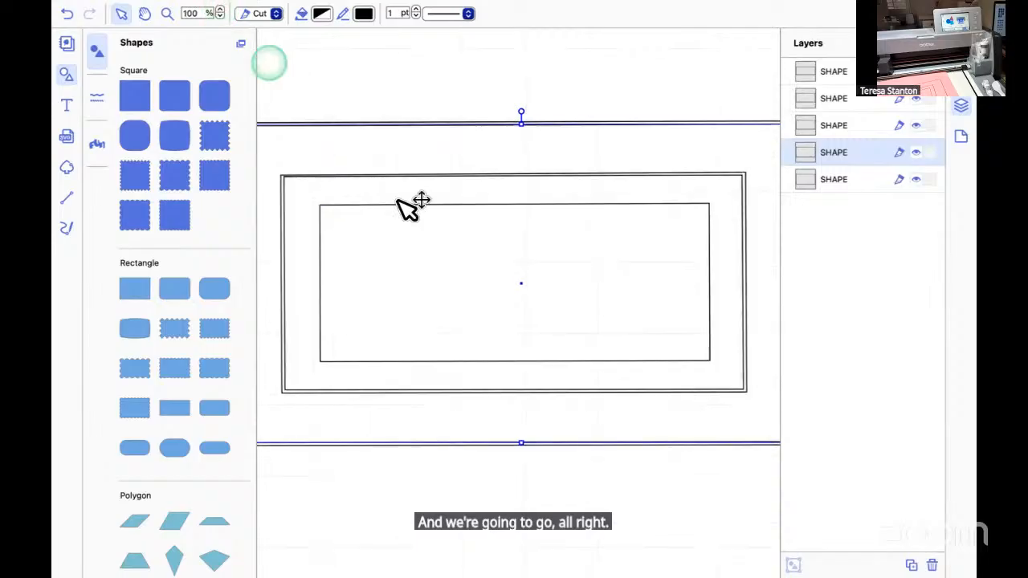
scroll(459, 259, "right", 3)
scroll(452, 254, "down", 1)
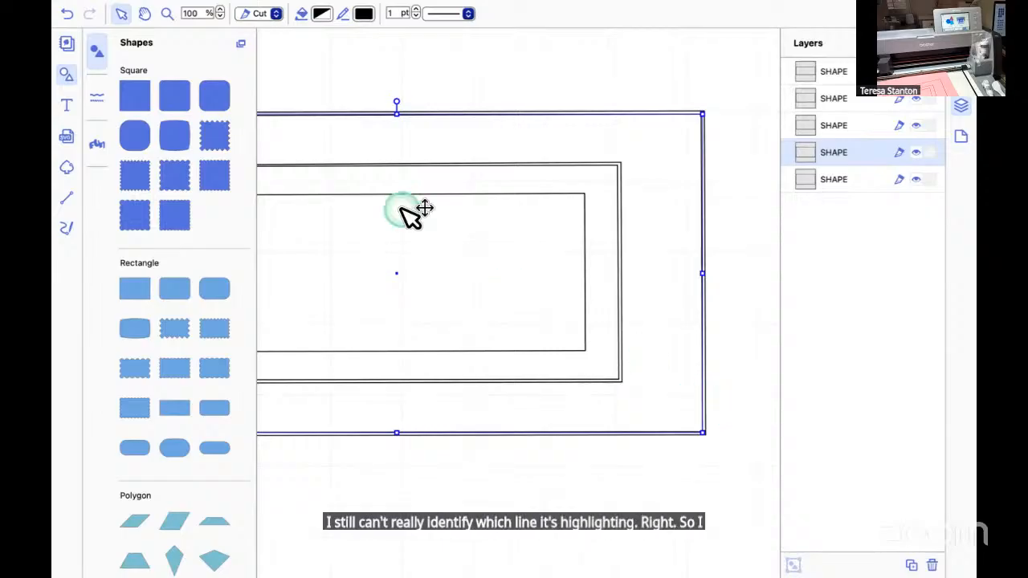
key("Delete")
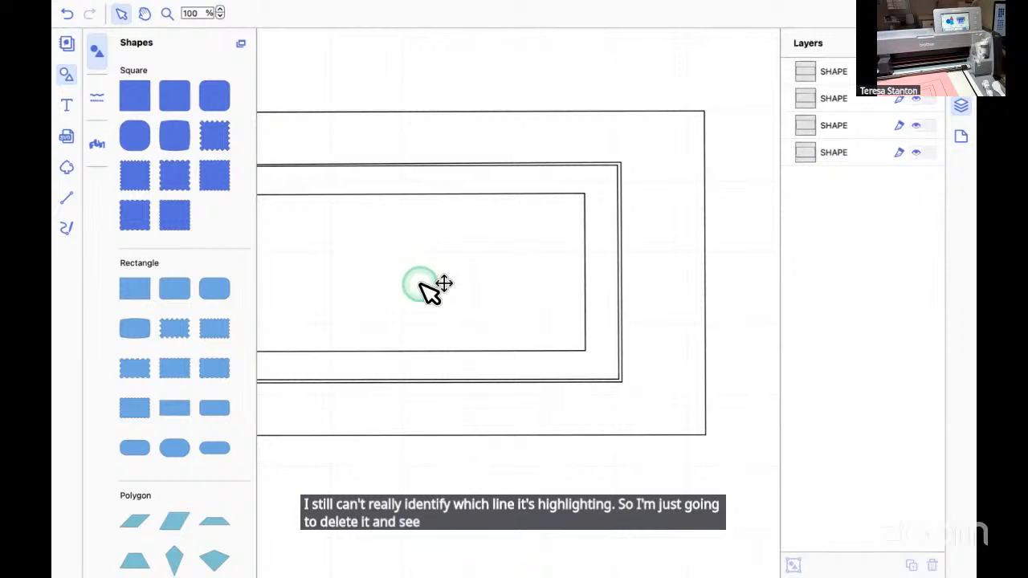
scroll(418, 281, "left", 3)
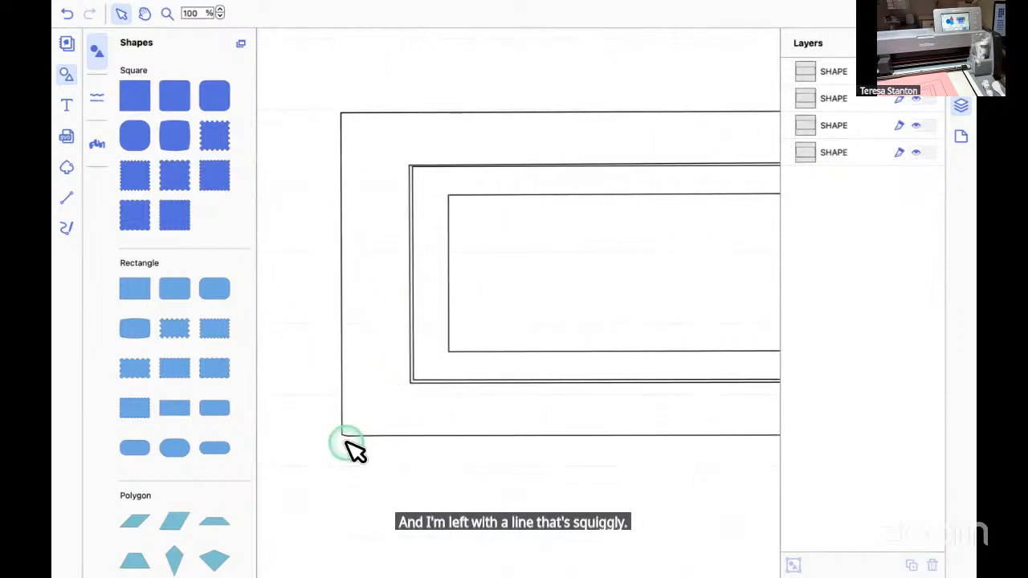
scroll(579, 385, "right", 2)
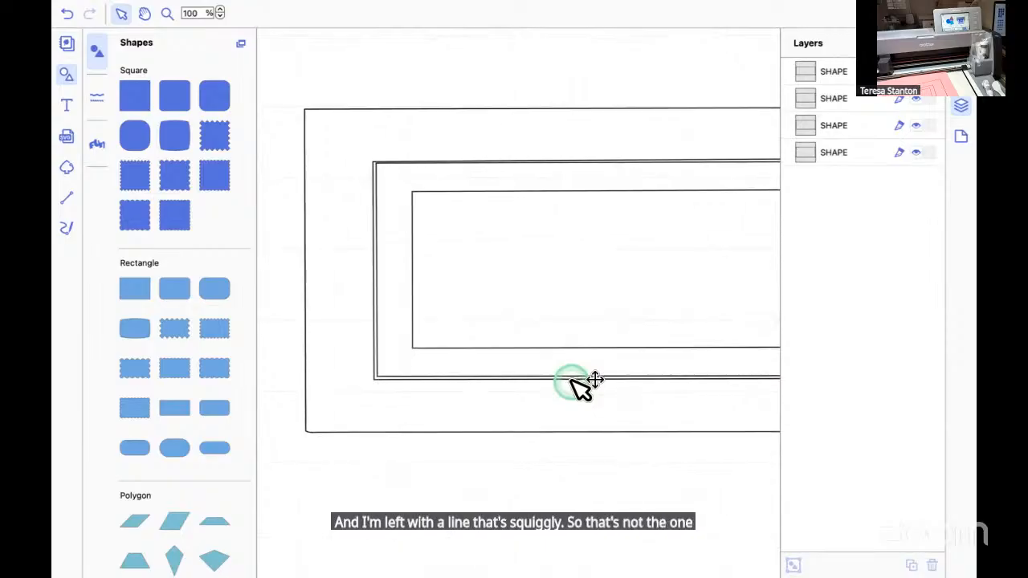
scroll(579, 386, "right", 5)
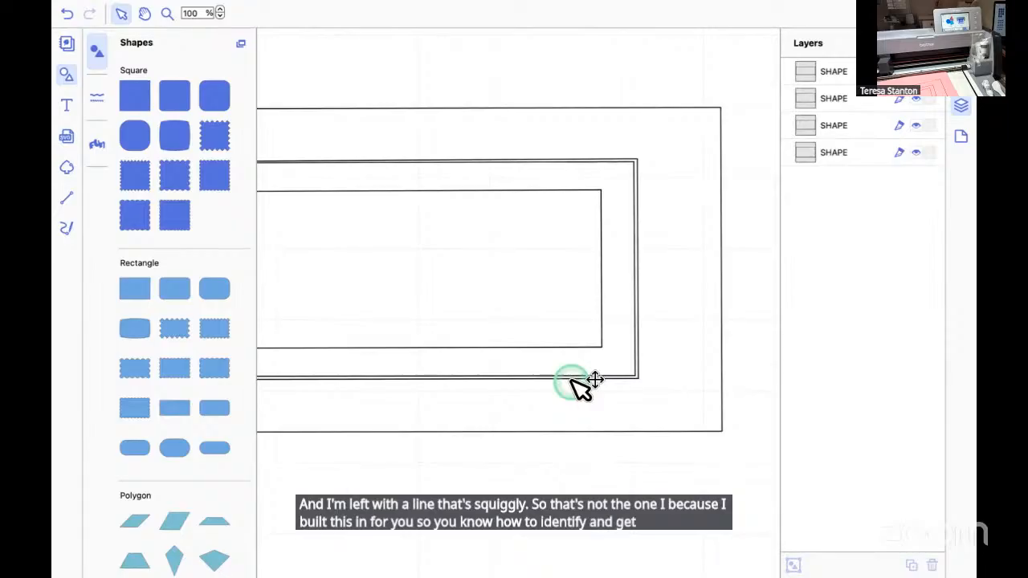
left_click(67, 14)
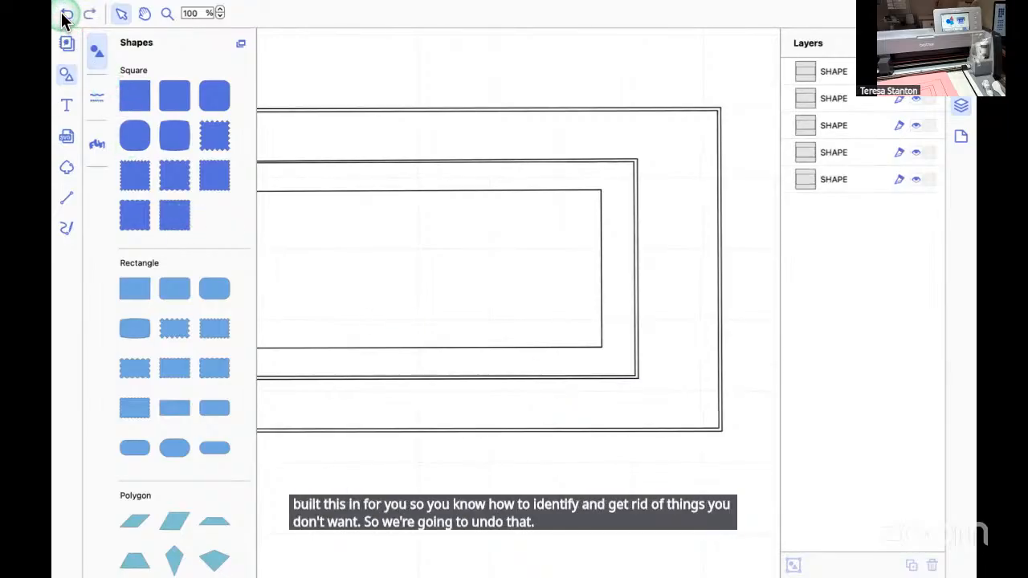
Try deleting the second-to-last shape layer, the outermost pair's inside line, once more and undo it.
left_click(805, 94)
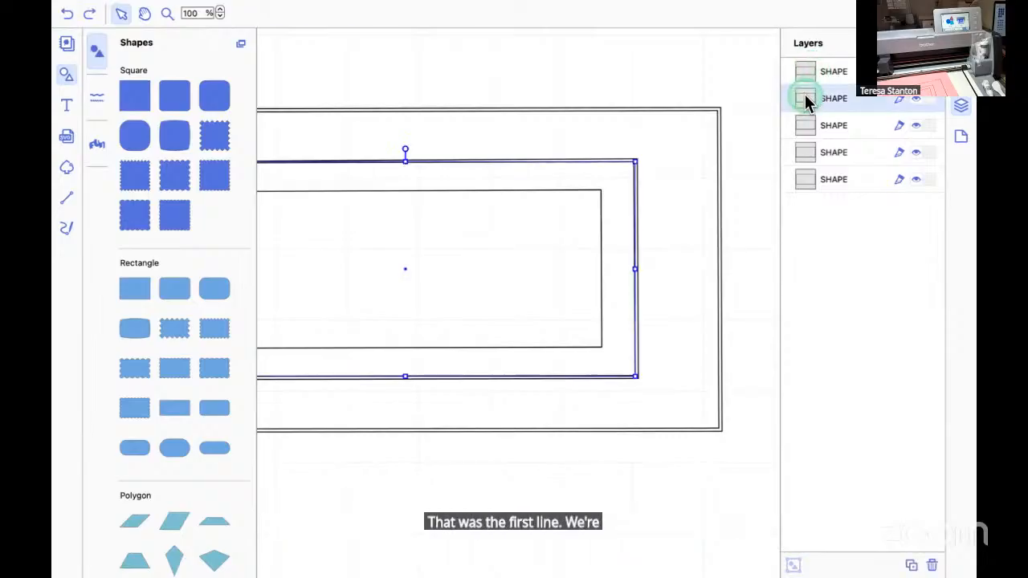
left_click(805, 179)
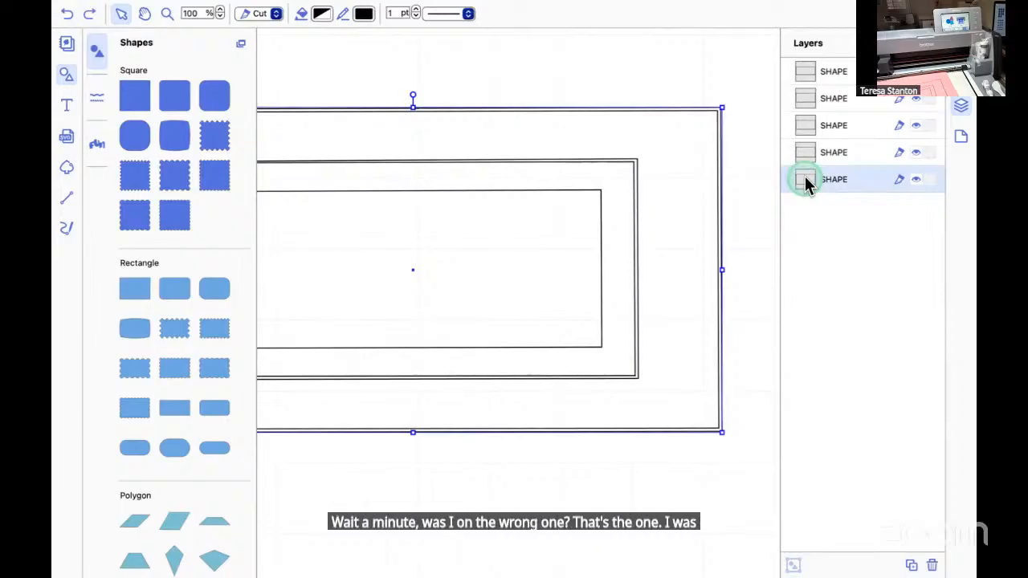
left_click(807, 152)
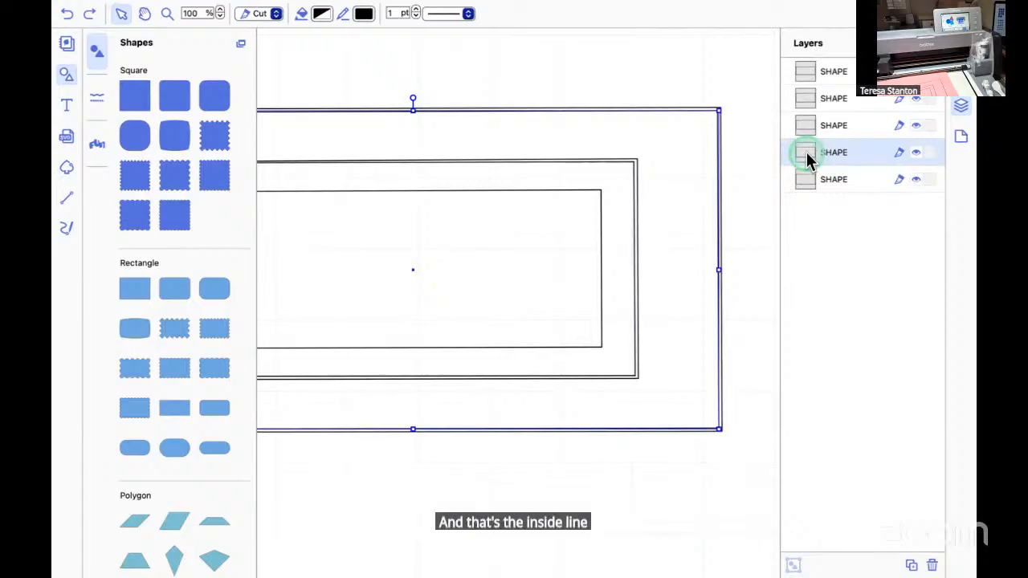
key("Delete")
scroll(642, 246, "left", 5)
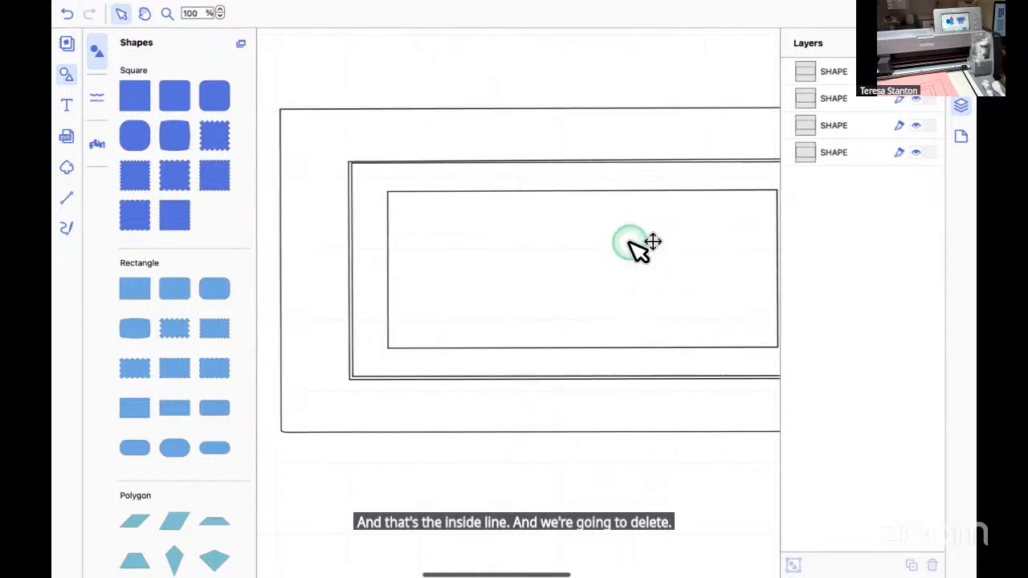
scroll(635, 246, "right", 5)
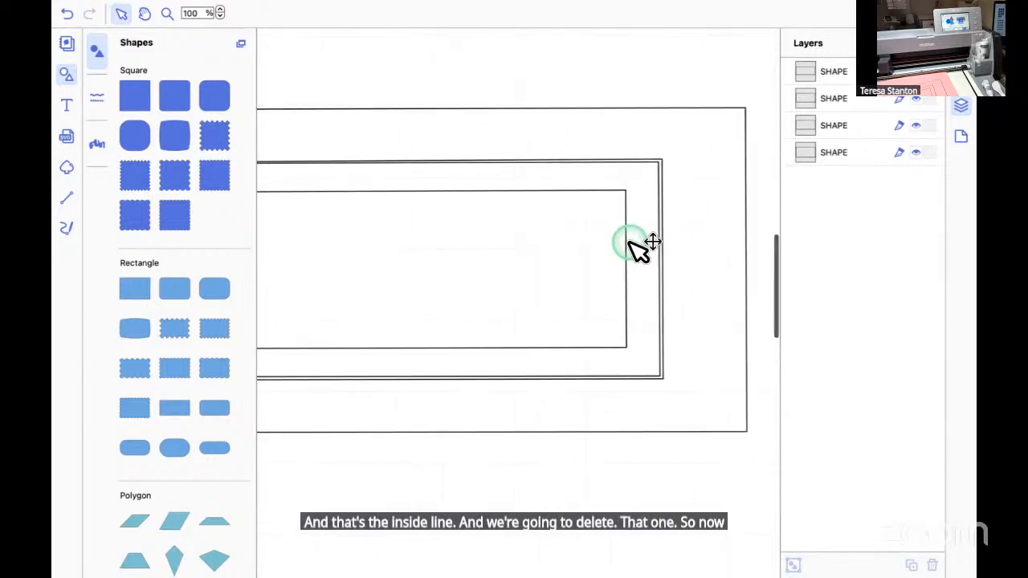
left_click(67, 13)
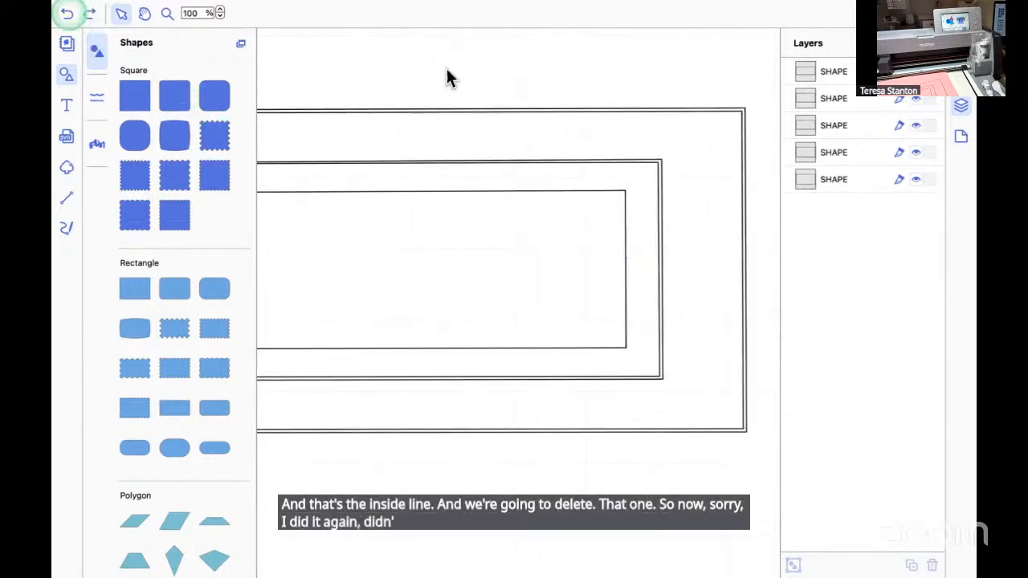
Delete the last shape layer in the list, the outer line of the doubled outermost rectangle.
left_click(816, 194)
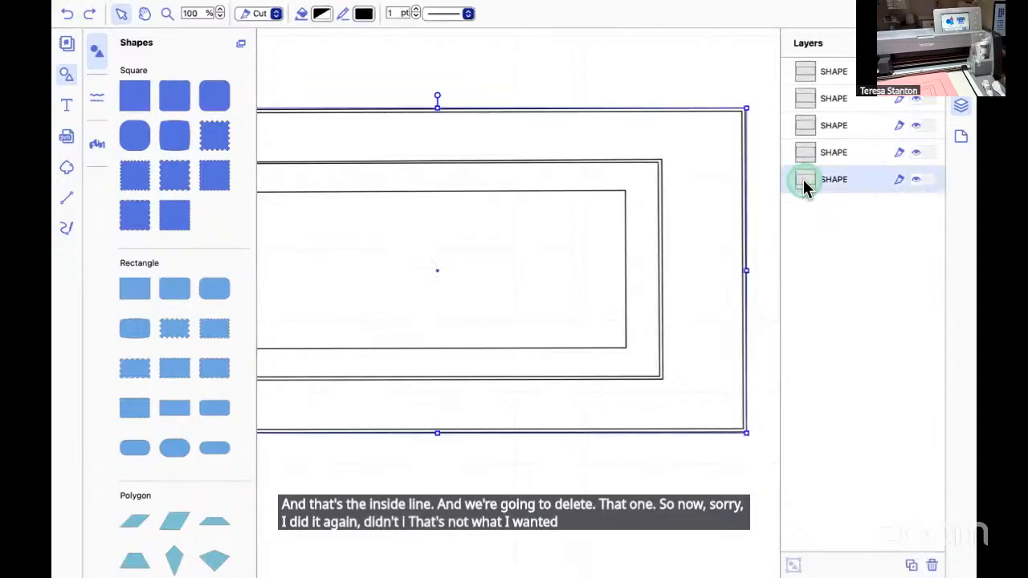
left_click(805, 152)
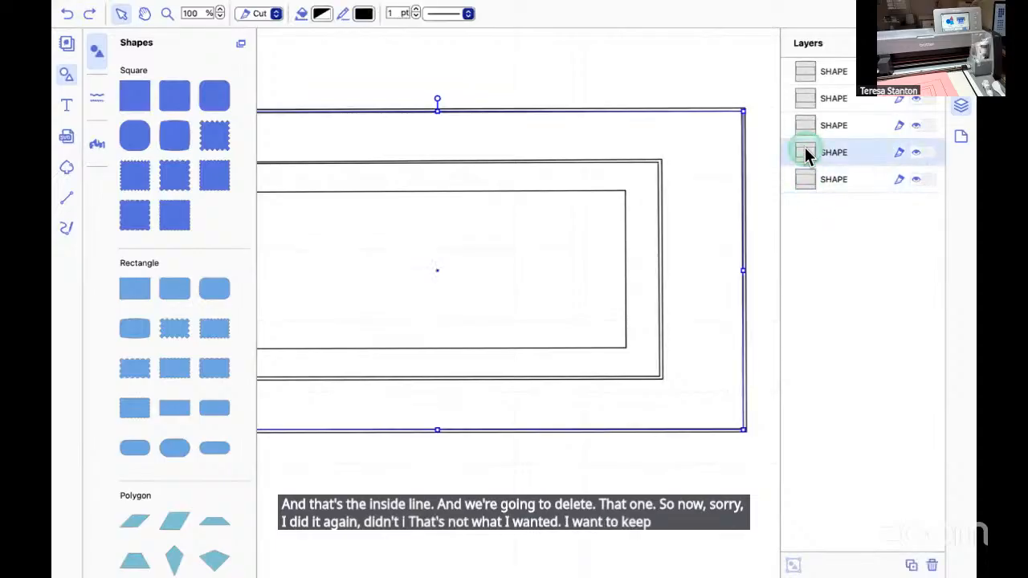
left_click(805, 180)
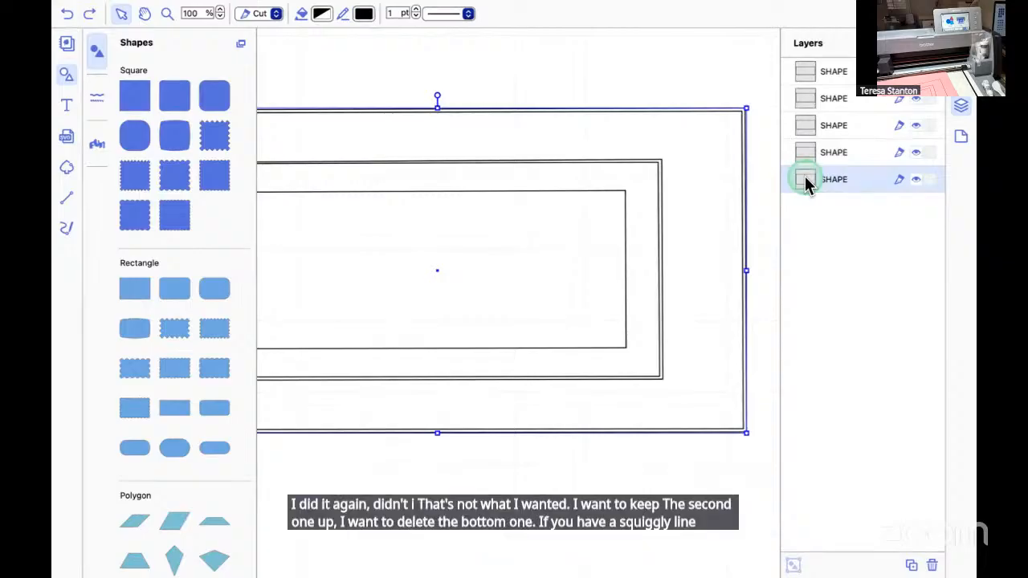
key("Delete")
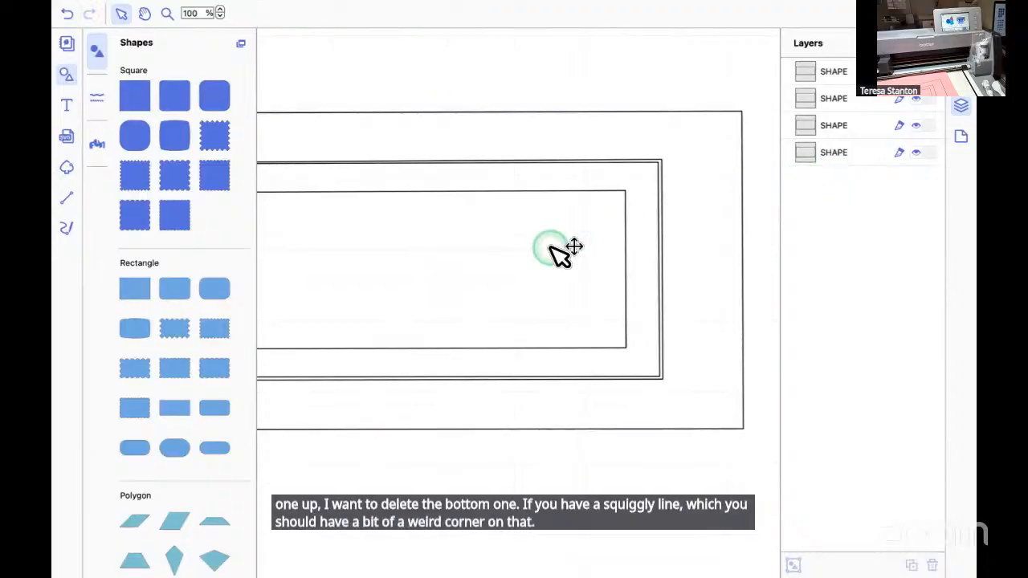
scroll(562, 249, "left", 3)
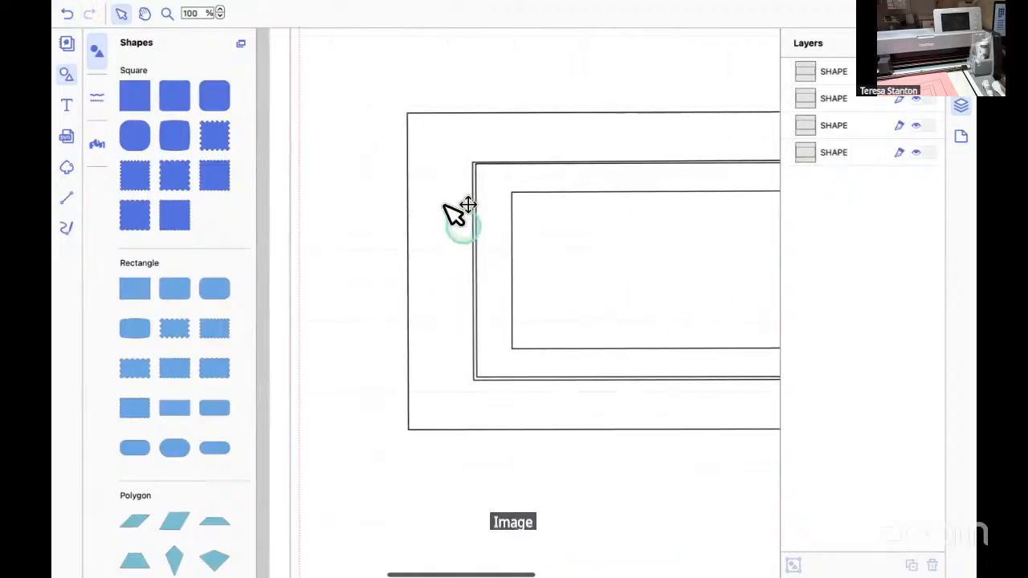
scroll(631, 421, "right", 5)
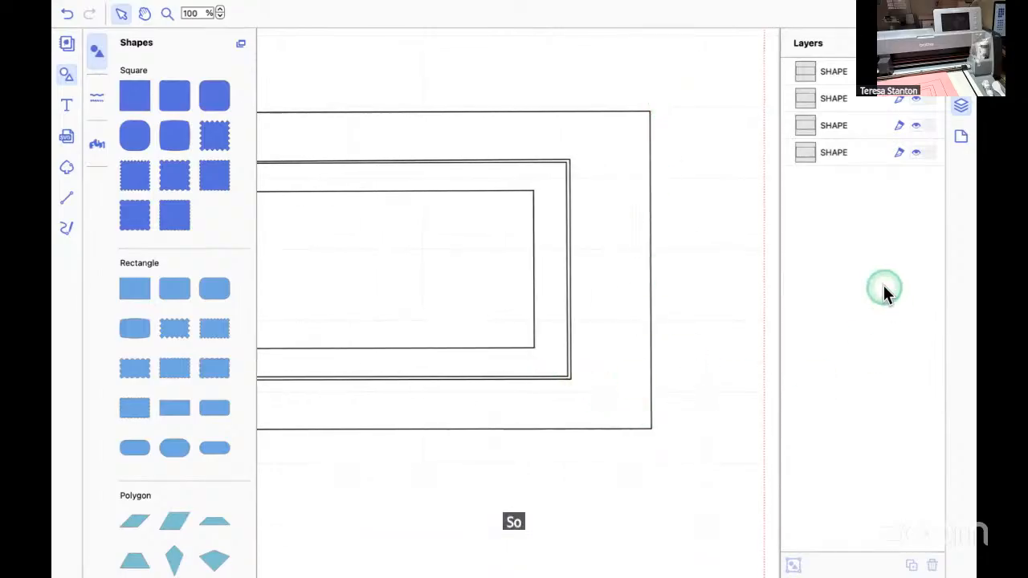
Select the outer line of the doubled middle rectangle and check its size in the edit properties.
left_click(808, 152)
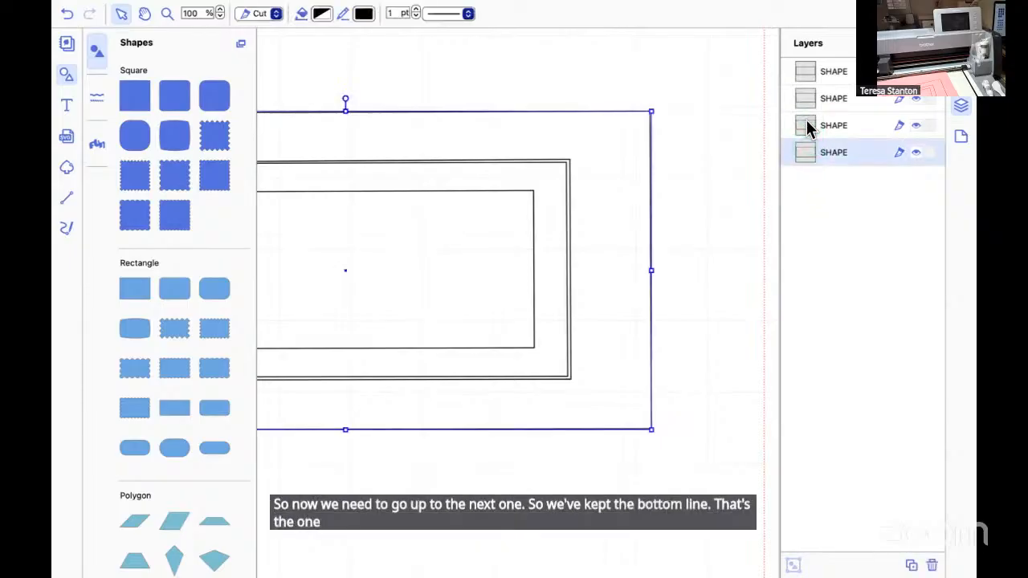
left_click(806, 120)
scroll(626, 205, "left", 2)
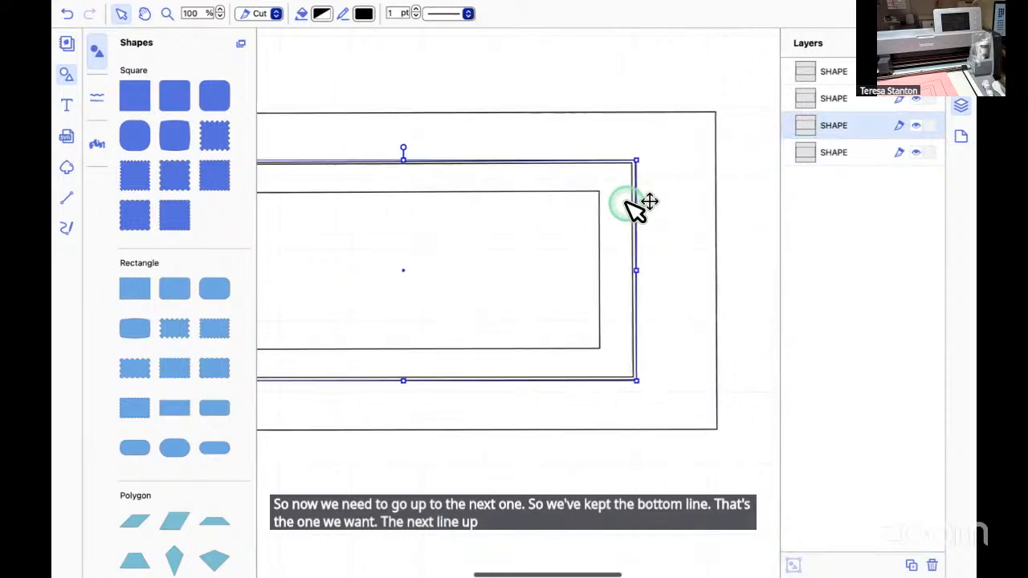
scroll(638, 206, "left", 2)
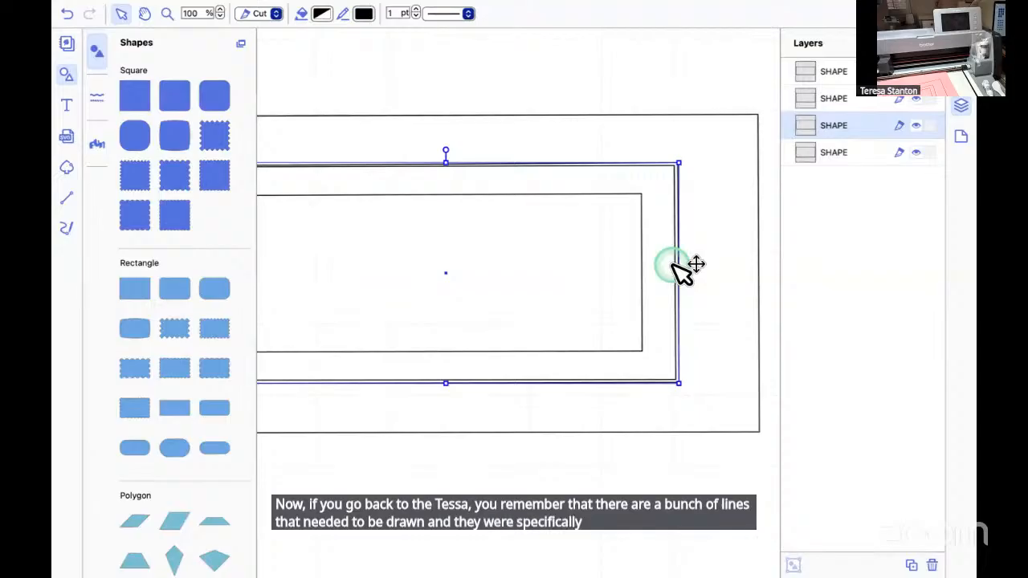
scroll(506, 275, "left", 2)
scroll(514, 277, "left", 2)
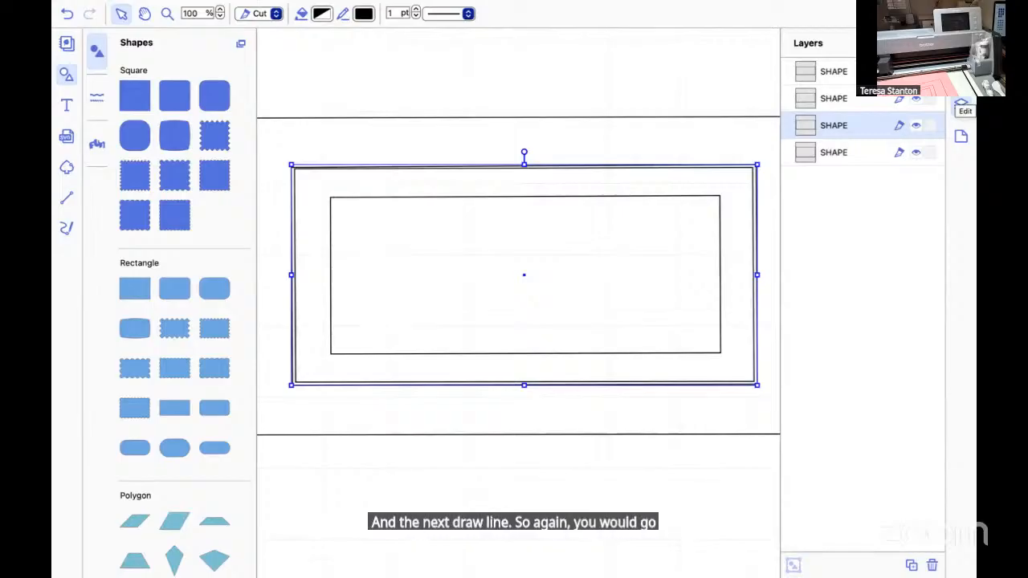
left_click(962, 105)
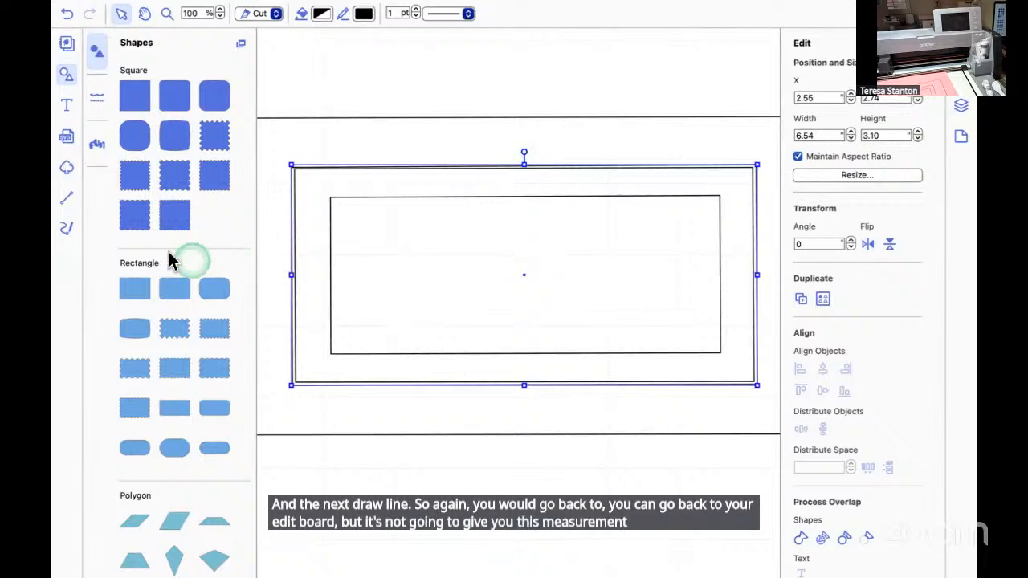
Measure the gap with a straight vertical path about 0.38" long from the inner rectangle's upper edge to the middle outline, and undo the path.
left_click(67, 199)
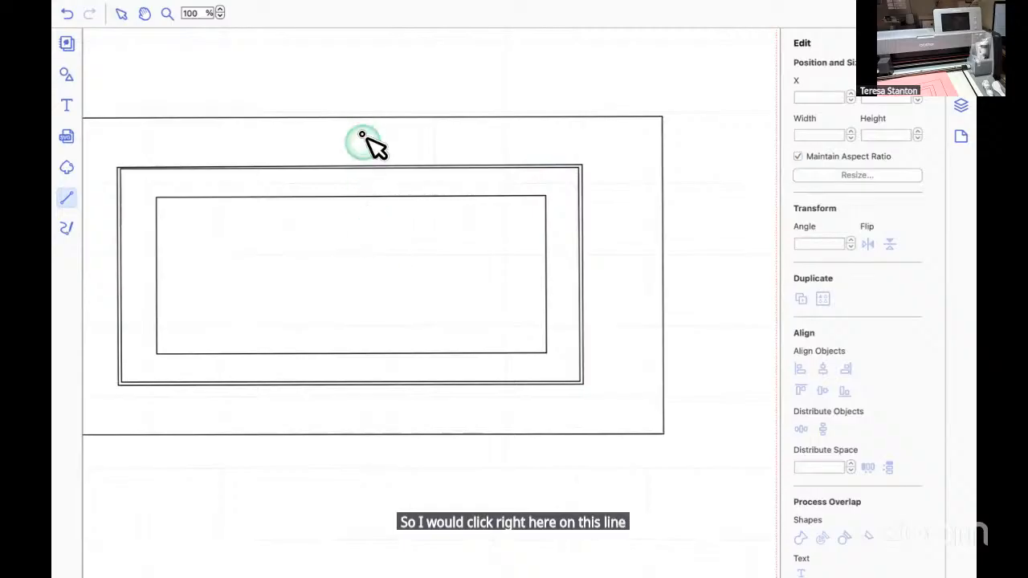
left_click(364, 197)
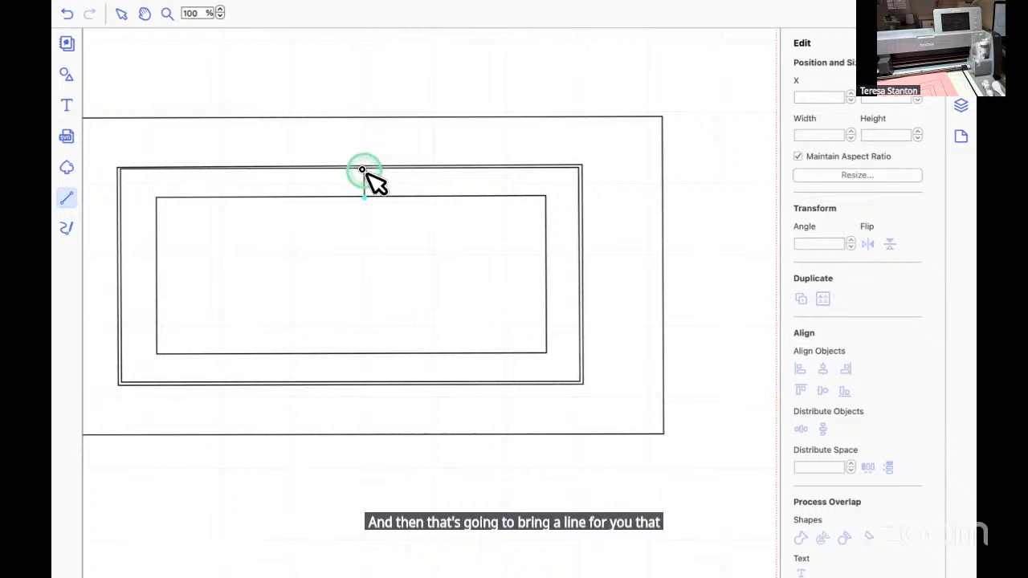
double_click(362, 169)
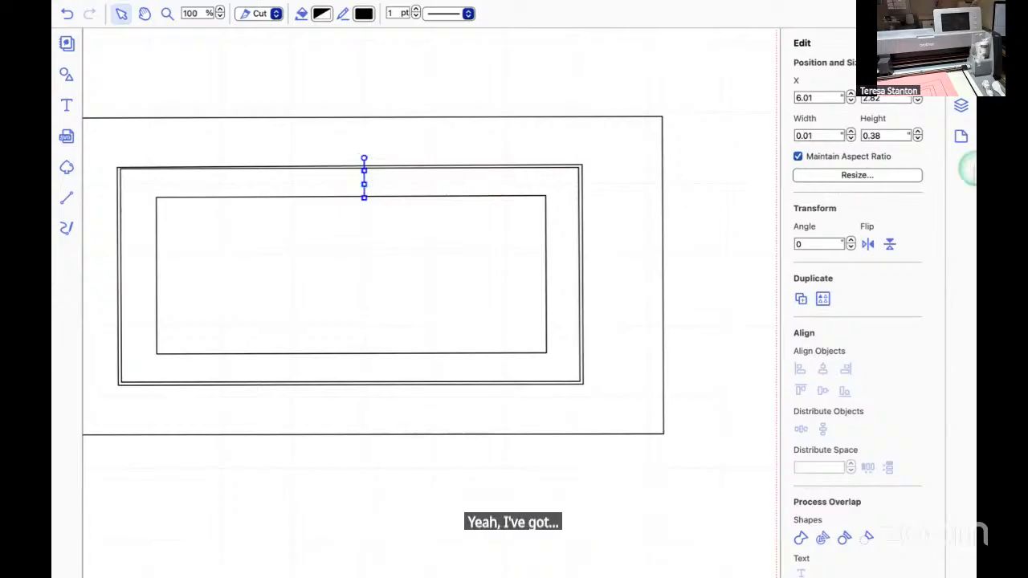
left_click(806, 97)
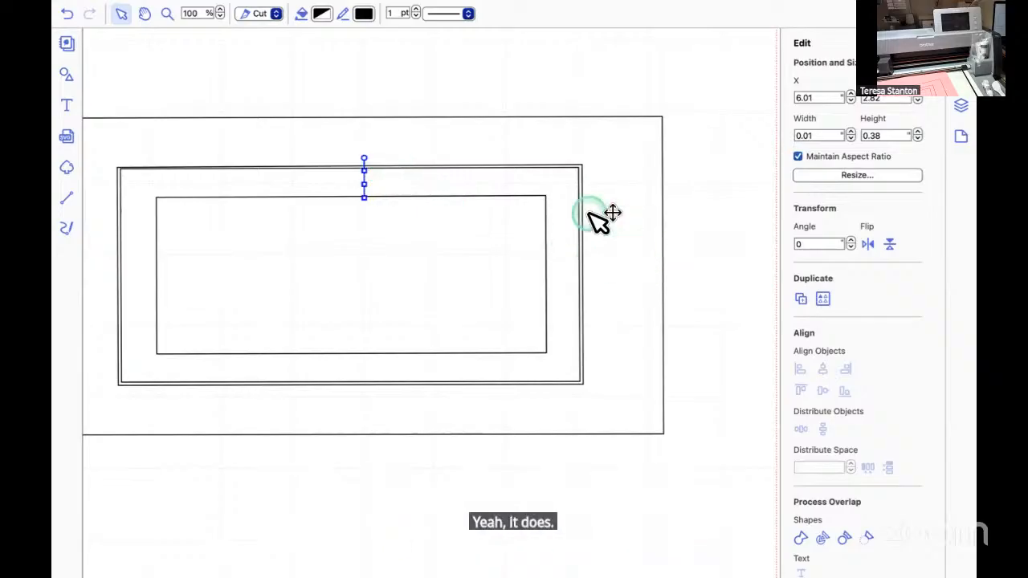
left_click(67, 22)
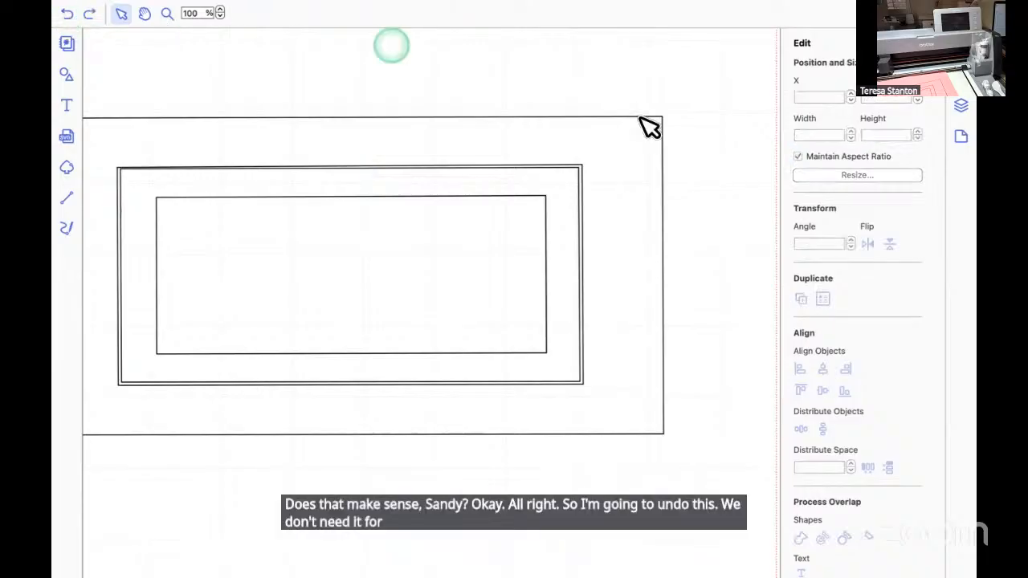
Identify the middle rectangle's two outlines in the layer list and delete the outer one.
left_click(963, 104)
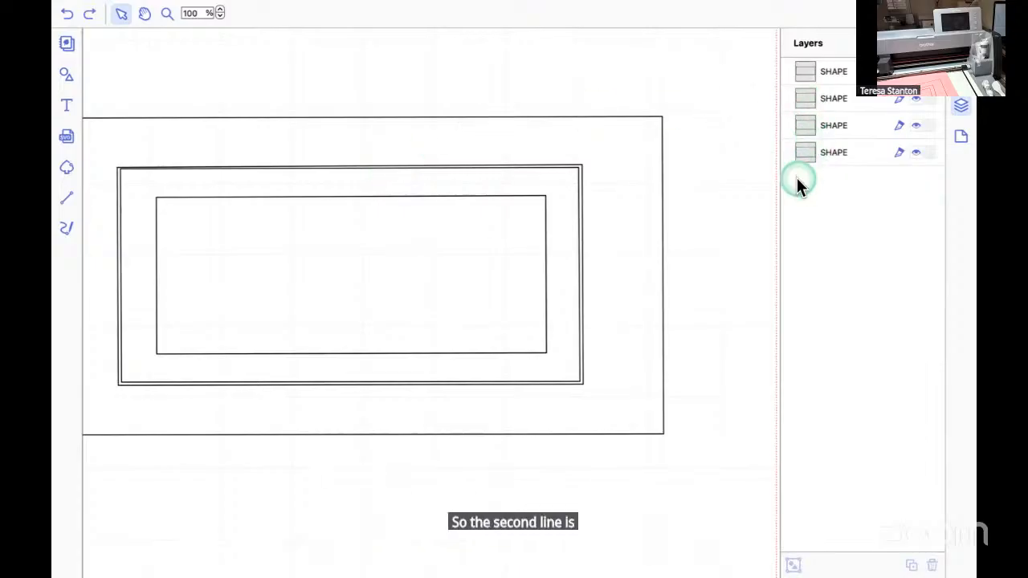
left_click(804, 95)
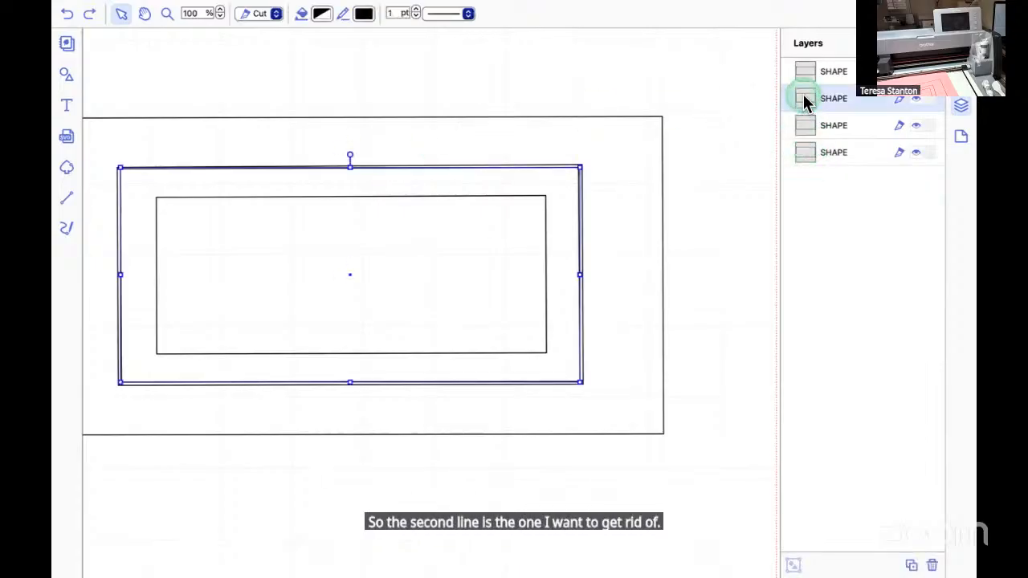
left_click(808, 75)
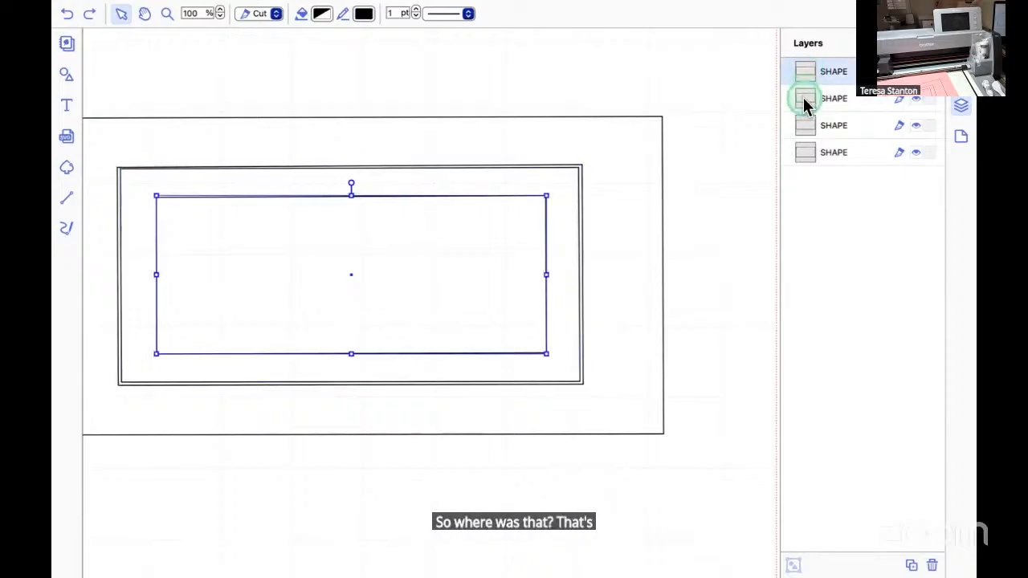
left_click(803, 97)
left_click(805, 129)
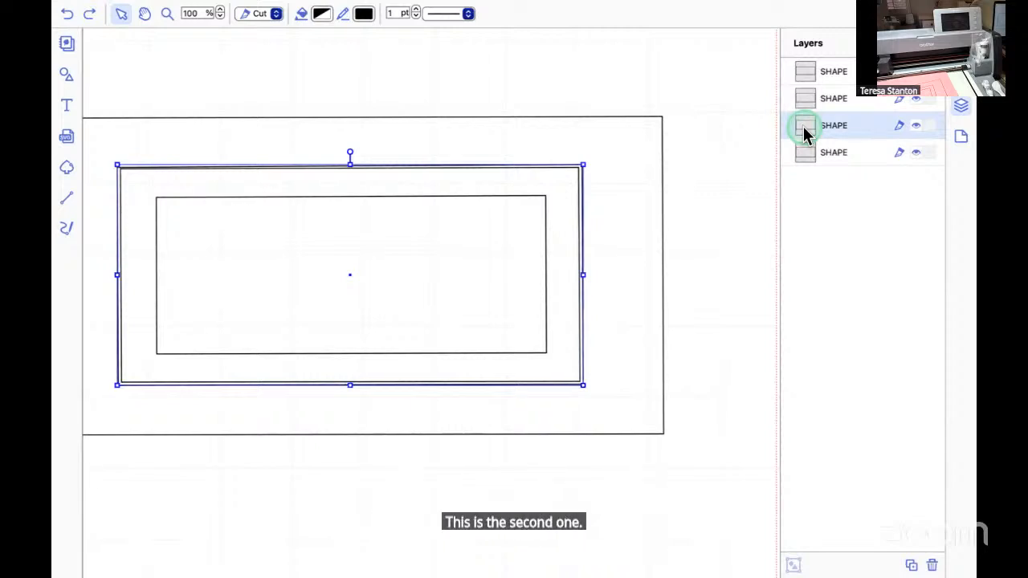
key("Delete")
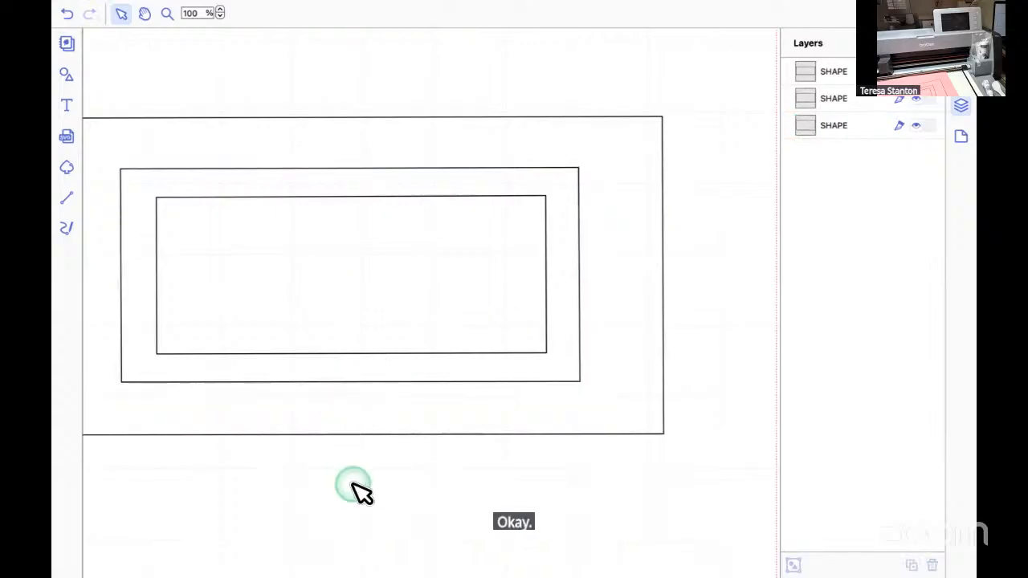
scroll(353, 483, "left", 2)
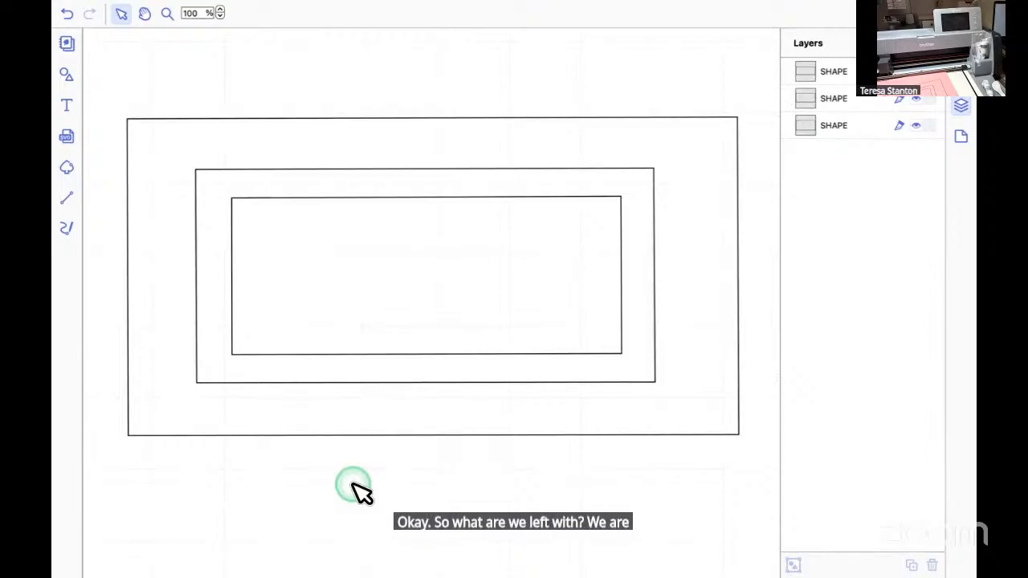
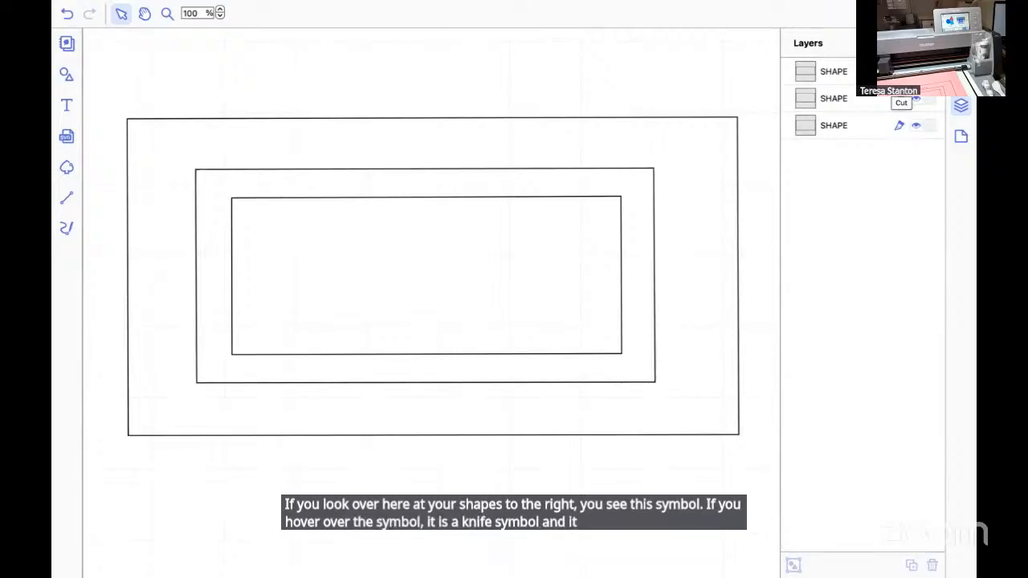
Select the innermost rectangle from the layer list to check its line type.
left_click(803, 73)
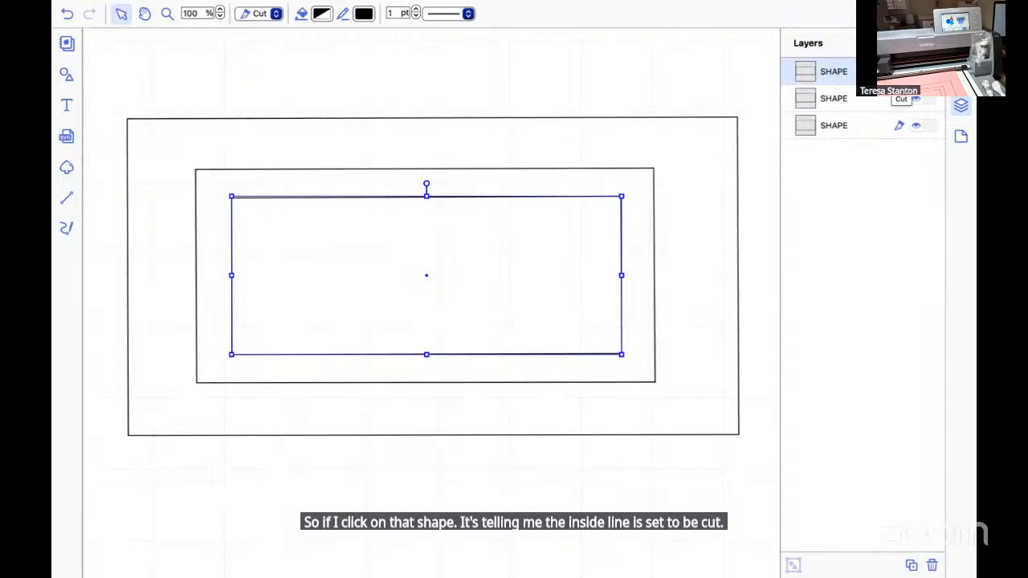
left_click(861, 209)
left_click(886, 123)
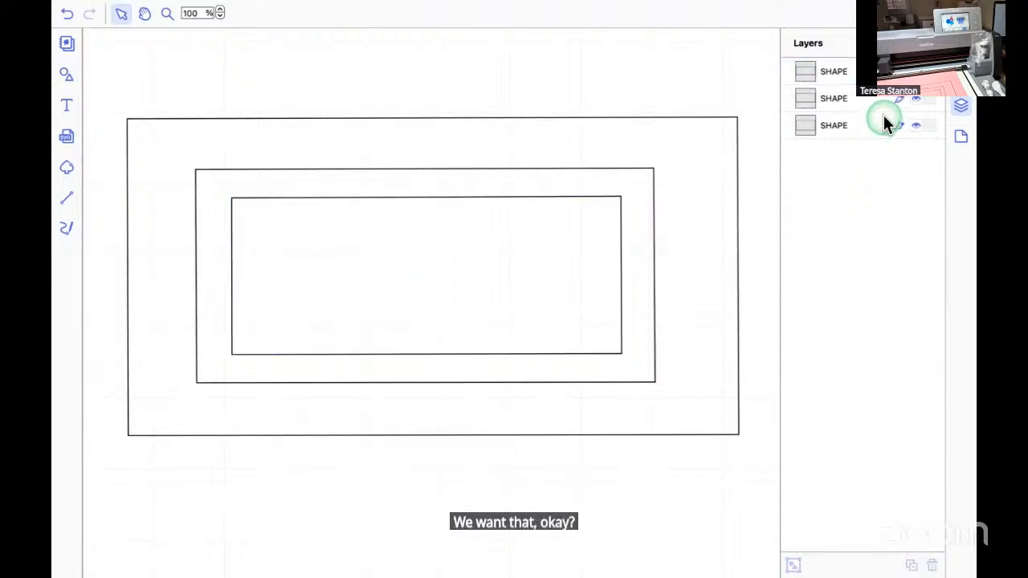
left_click(896, 103)
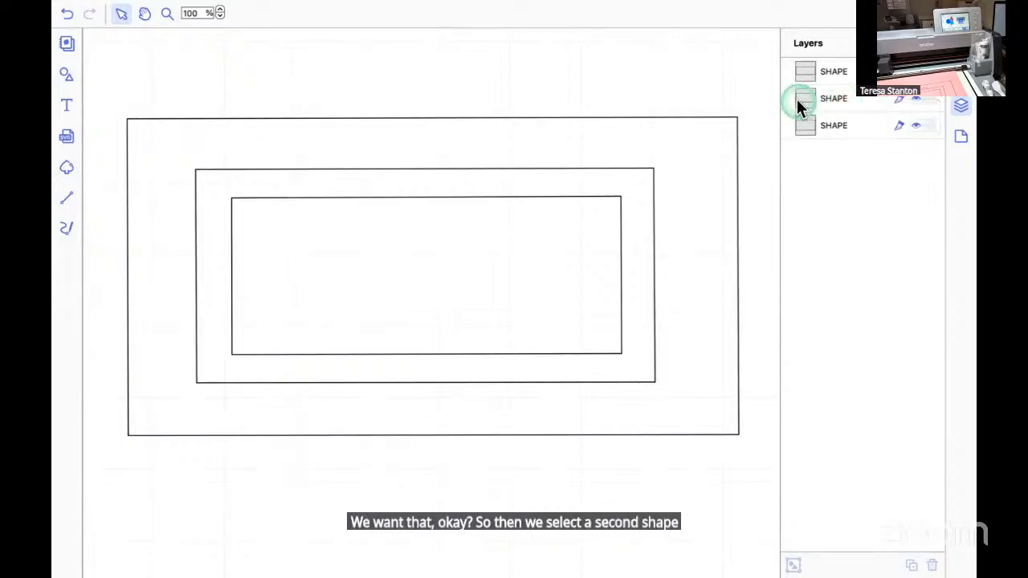
Set the middle rectangle's line type to Draw and check the outermost rectangle's line type.
left_click(811, 98)
left_click(868, 108)
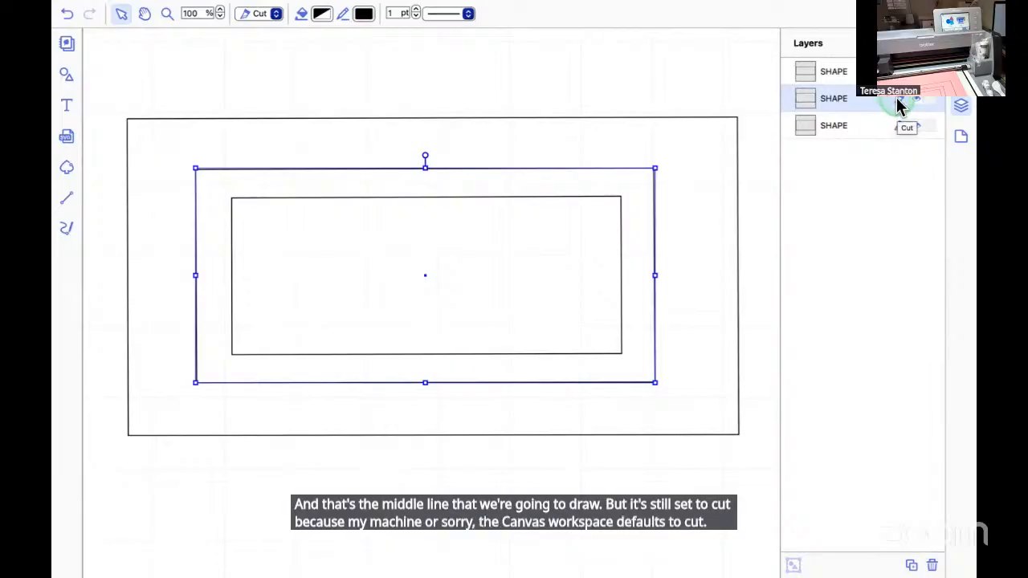
left_click(899, 107)
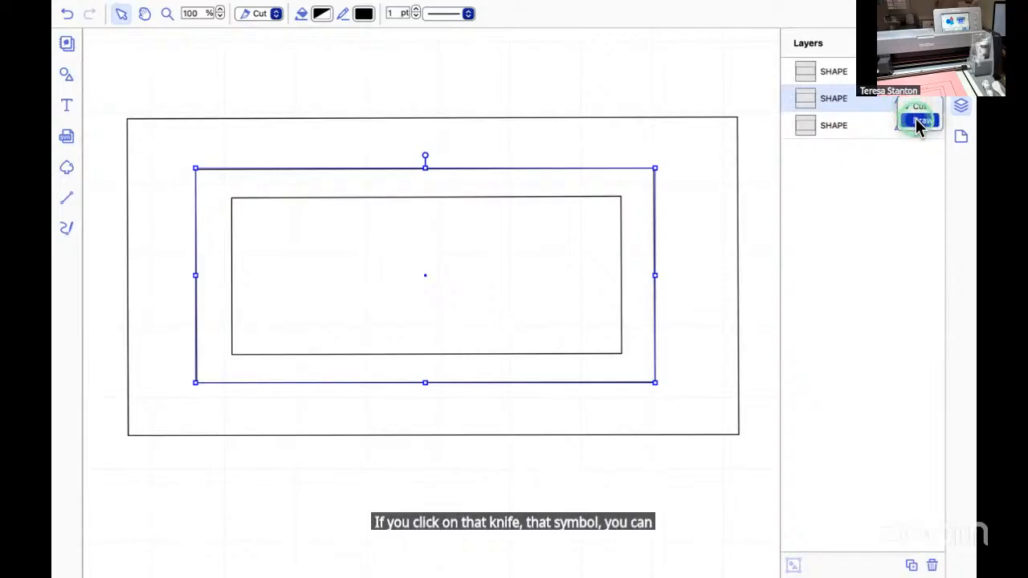
left_click(921, 121)
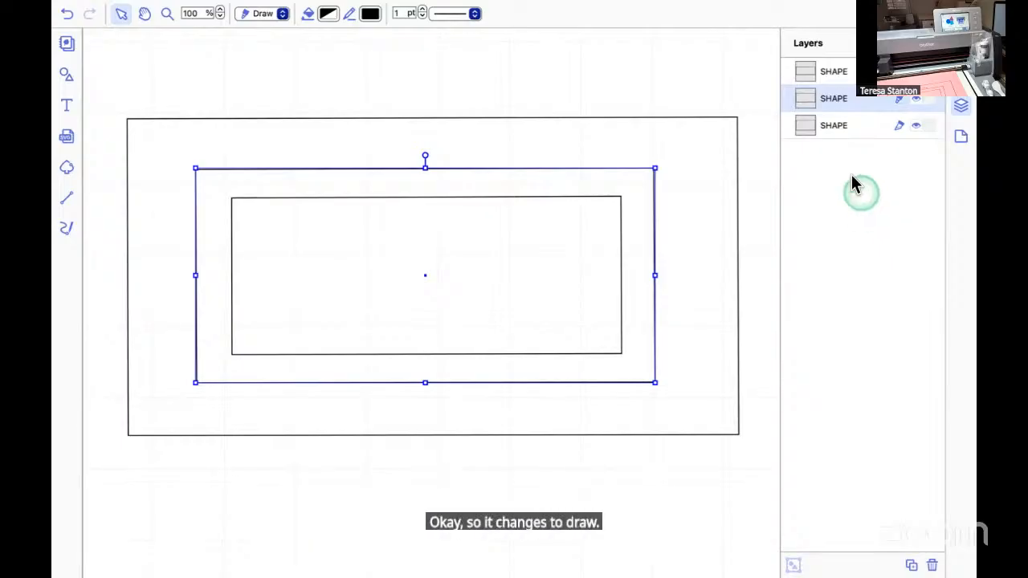
left_click(809, 125)
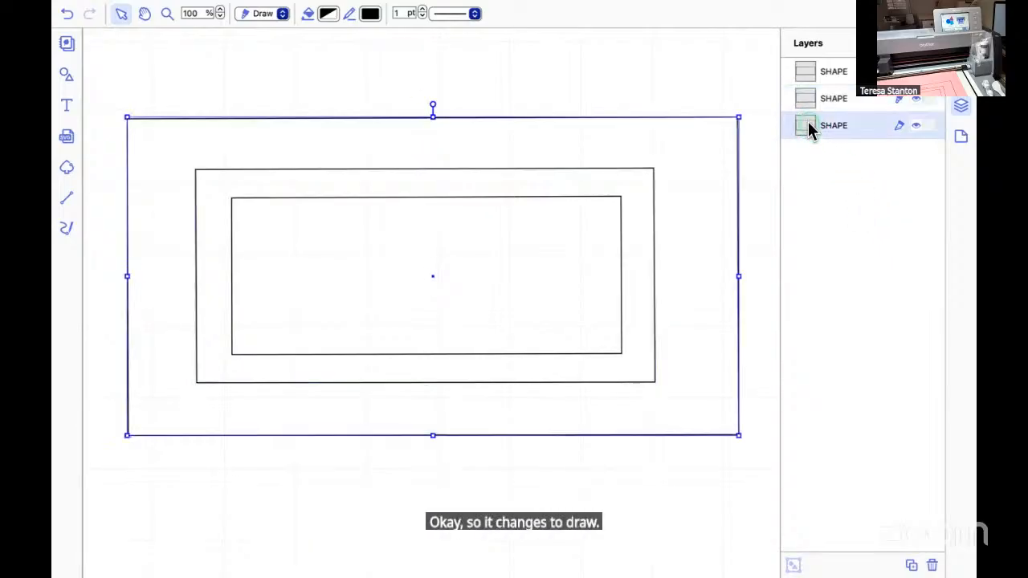
left_click(829, 201)
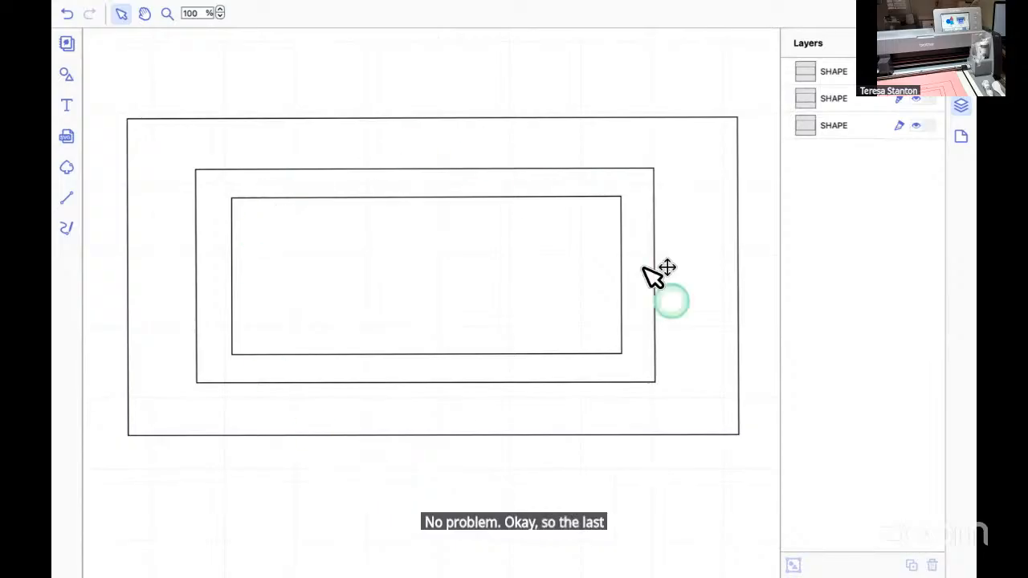
mouse_move(580, 418)
left_mouse_down()
mouse_move(537, 494)
mouse_move(550, 404)
mouse_move(612, 414)
mouse_move(578, 457)
mouse_move(583, 434)
left_mouse_up()
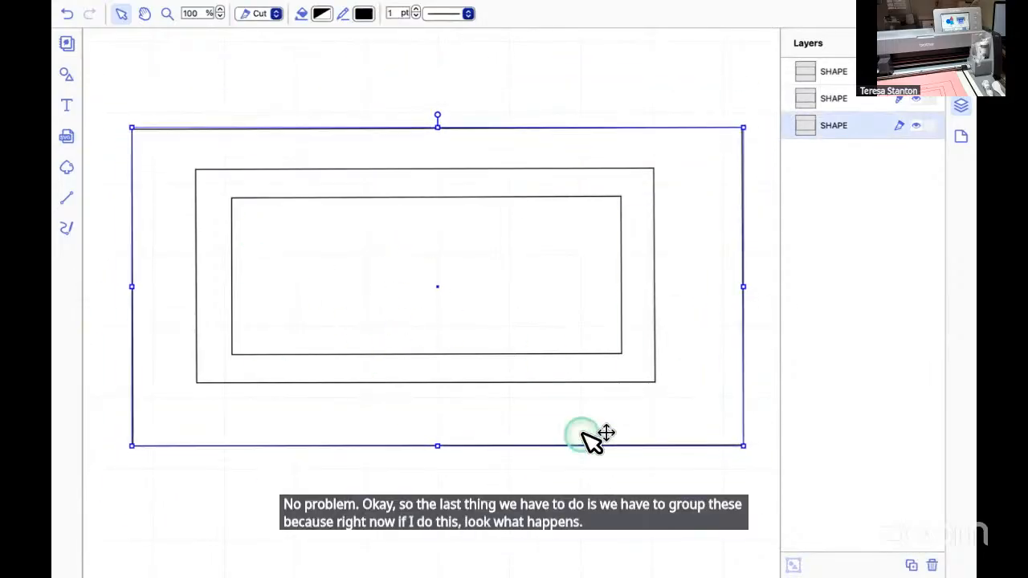
left_click(68, 16)
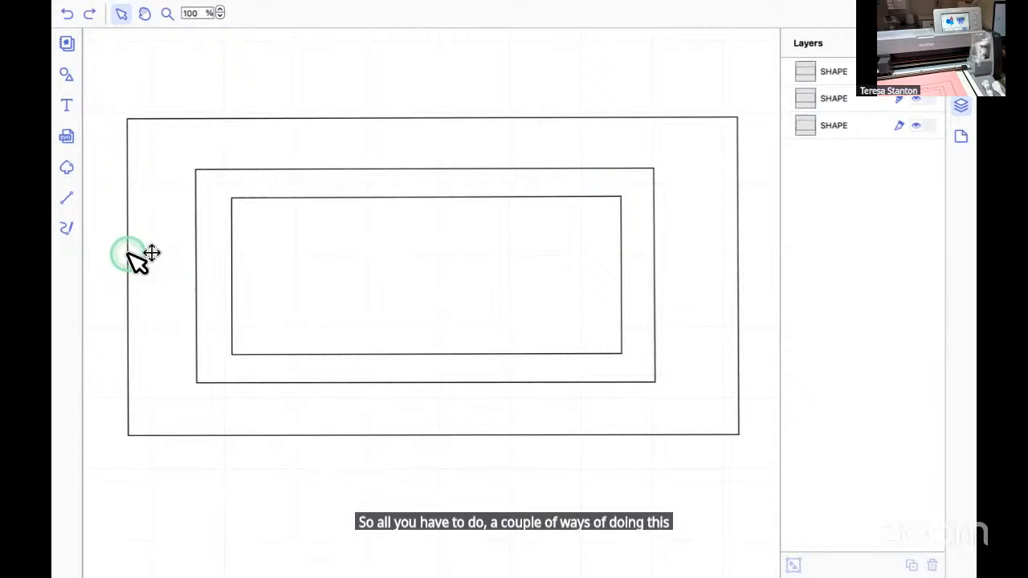
left_click_drag(137, 257, 592, 287)
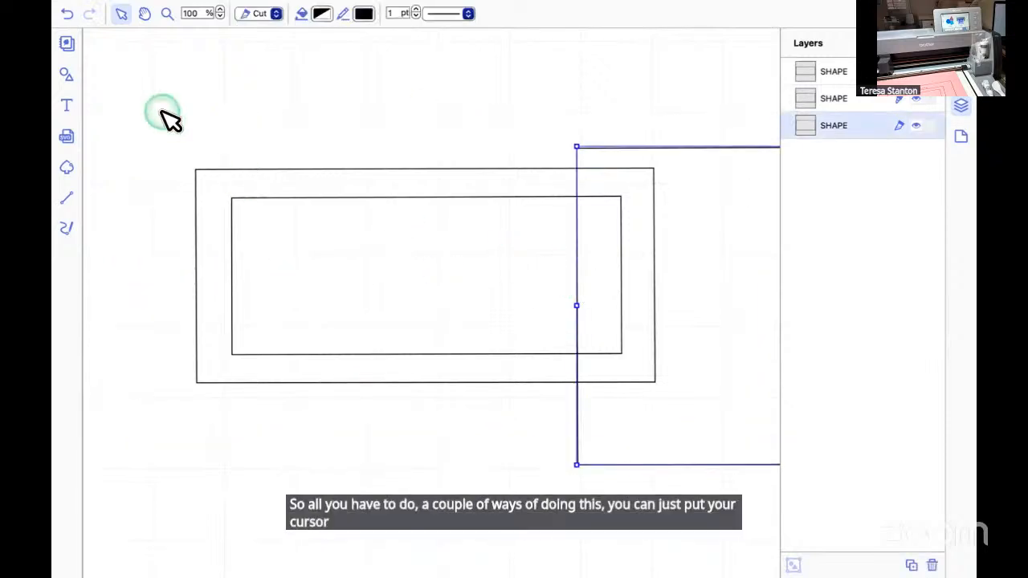
left_click(66, 13)
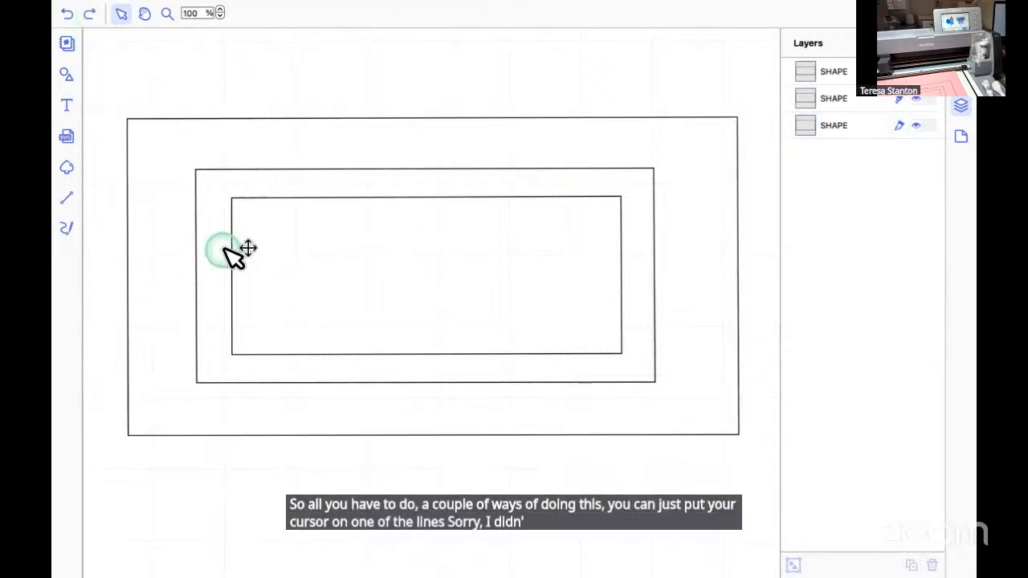
left_click(309, 120)
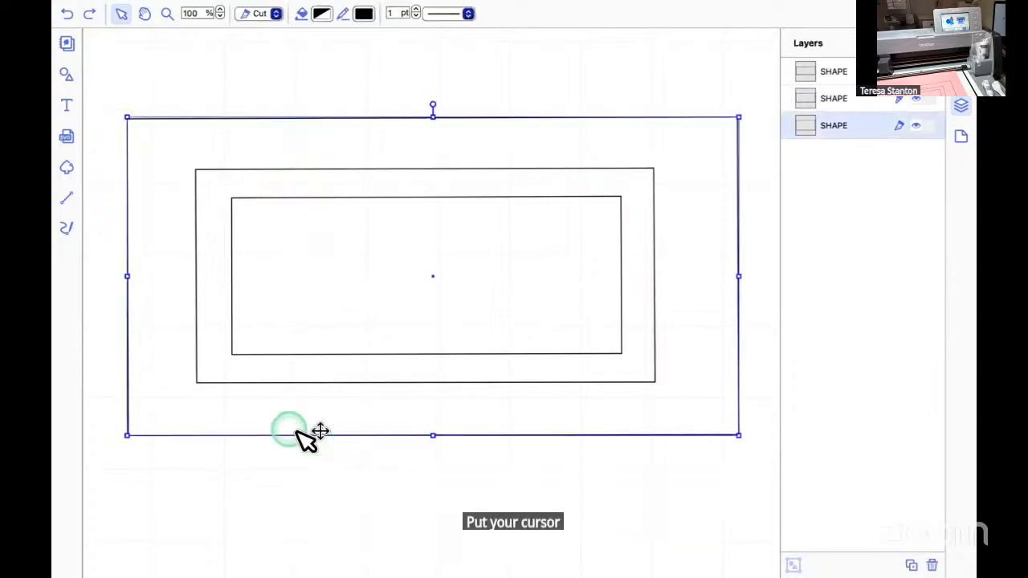
left_click_drag(150, 307, 333, 317)
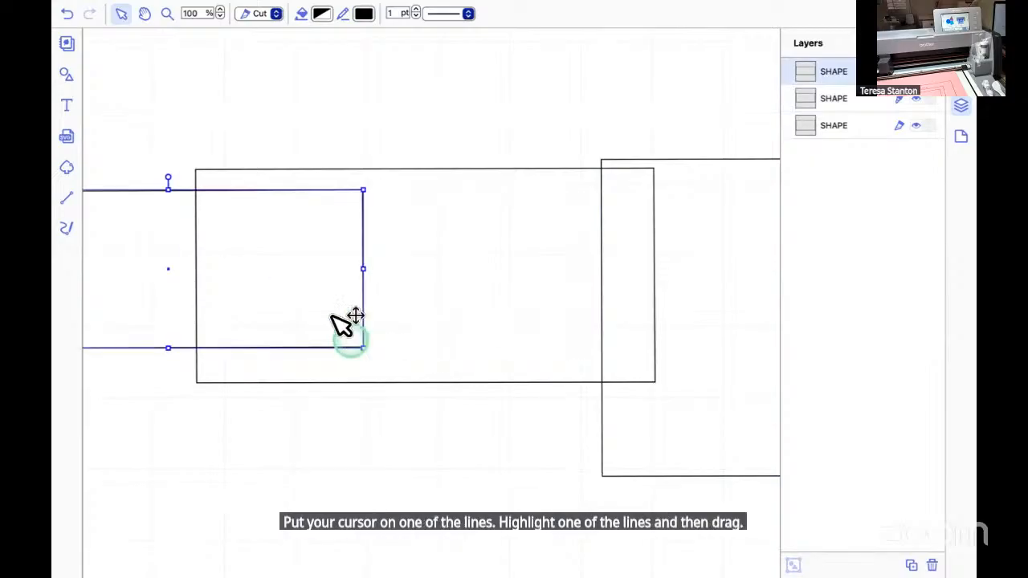
left_click(66, 14)
left_click(66, 15)
left_click(209, 247)
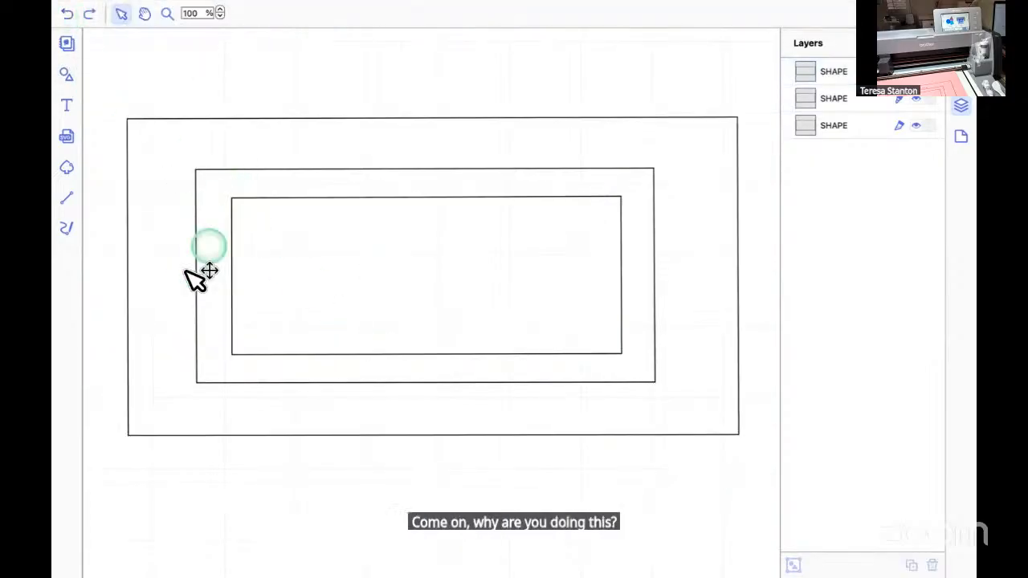
Select all three rectangle shapes and group them.
left_click_drag(193, 478, 346, 231)
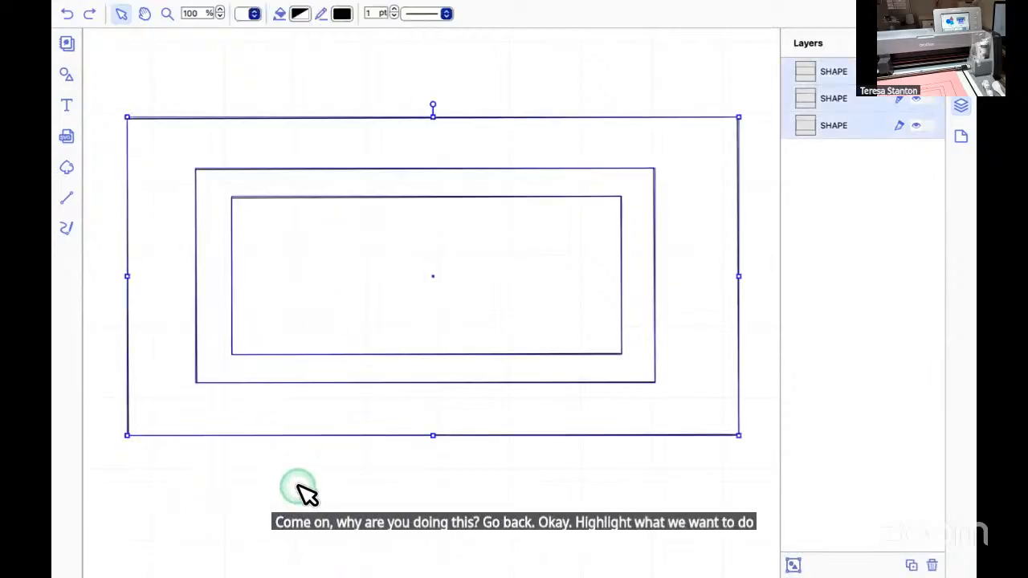
left_click_drag(275, 482, 396, 216)
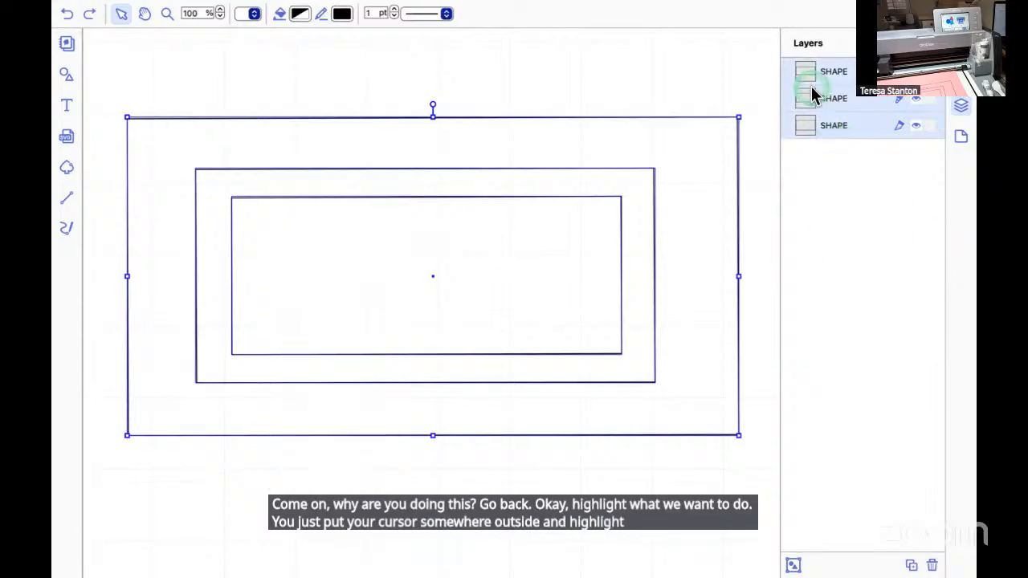
left_click(840, 224)
left_click(805, 74)
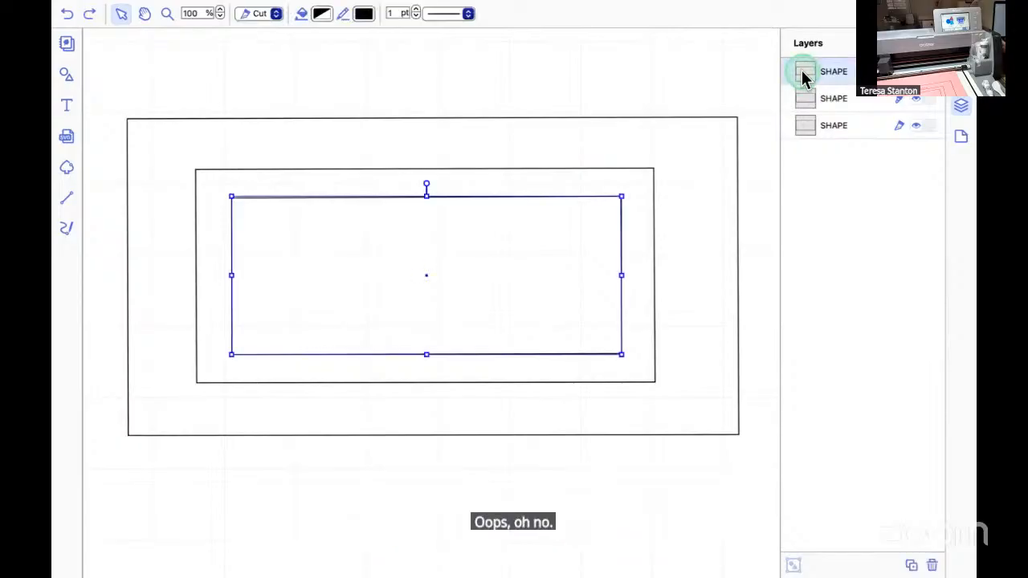
left_click(804, 92, "shift")
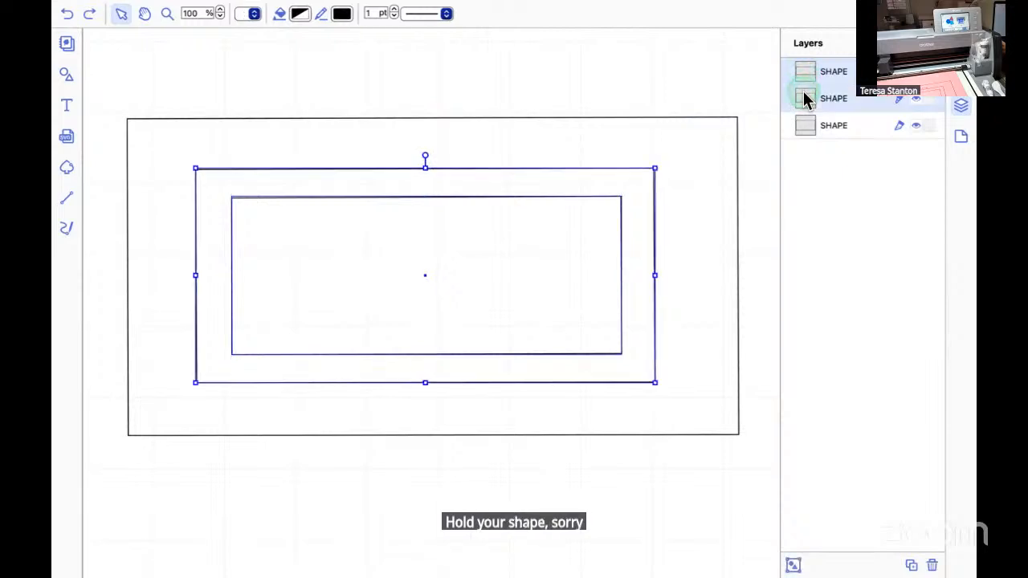
left_click(809, 125, "shift")
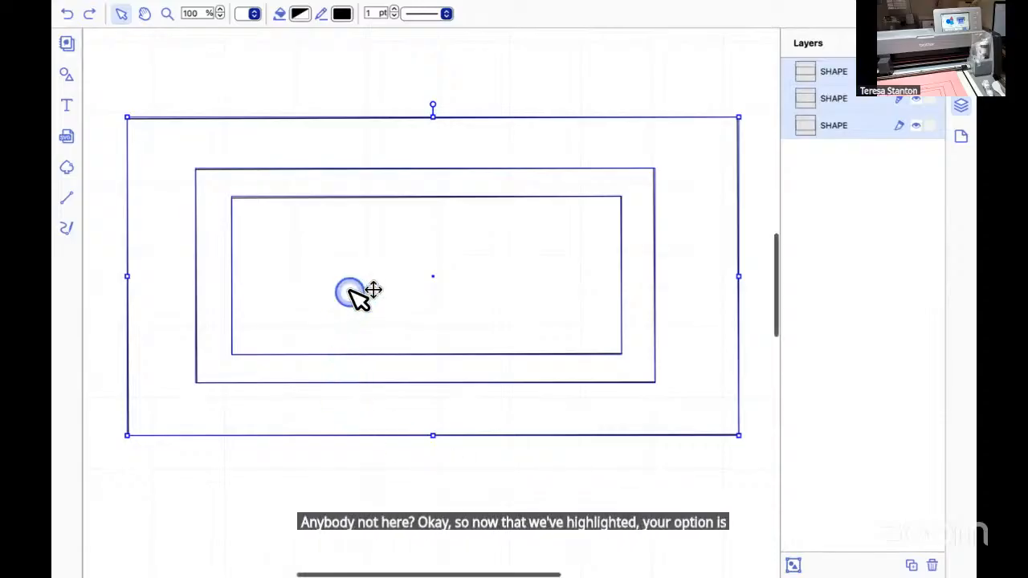
right_click(349, 296)
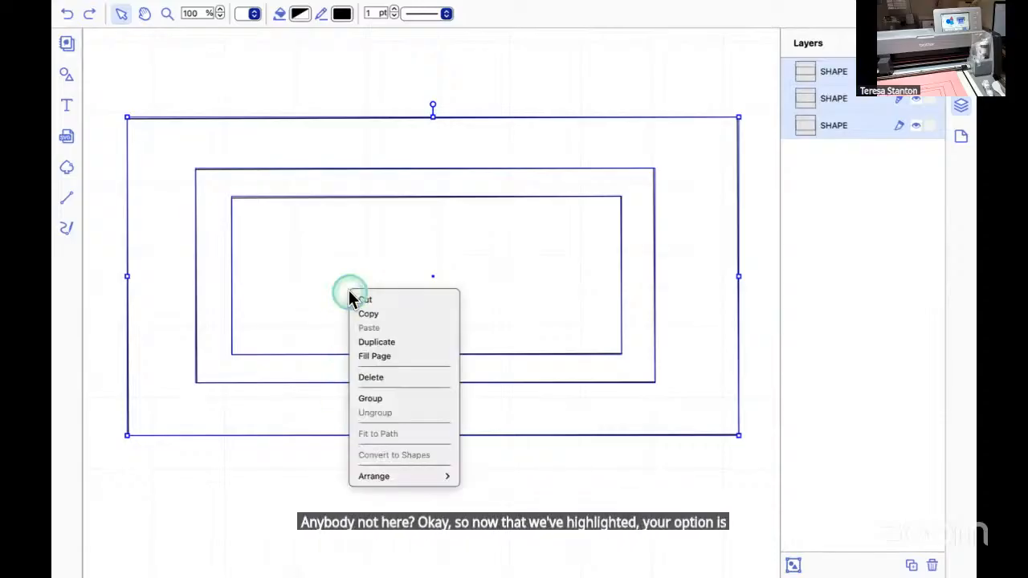
left_click(374, 402)
left_click(375, 400)
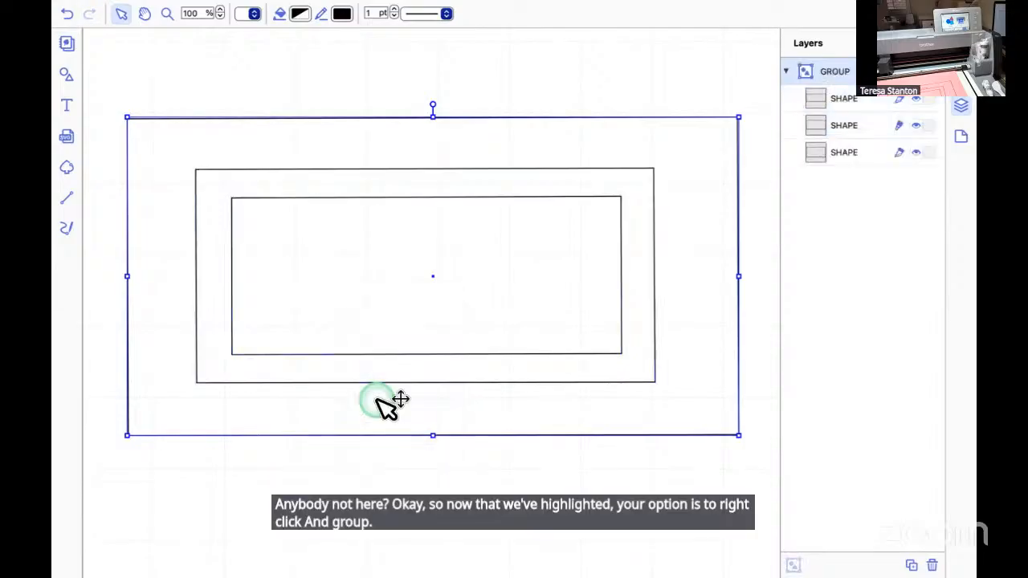
mouse_move(287, 6)
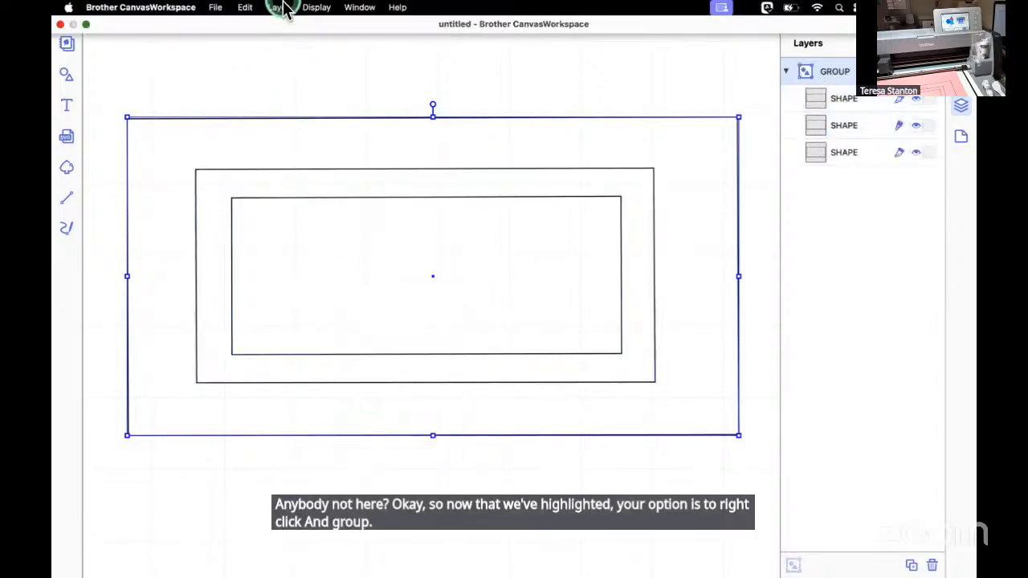
left_click(279, 7)
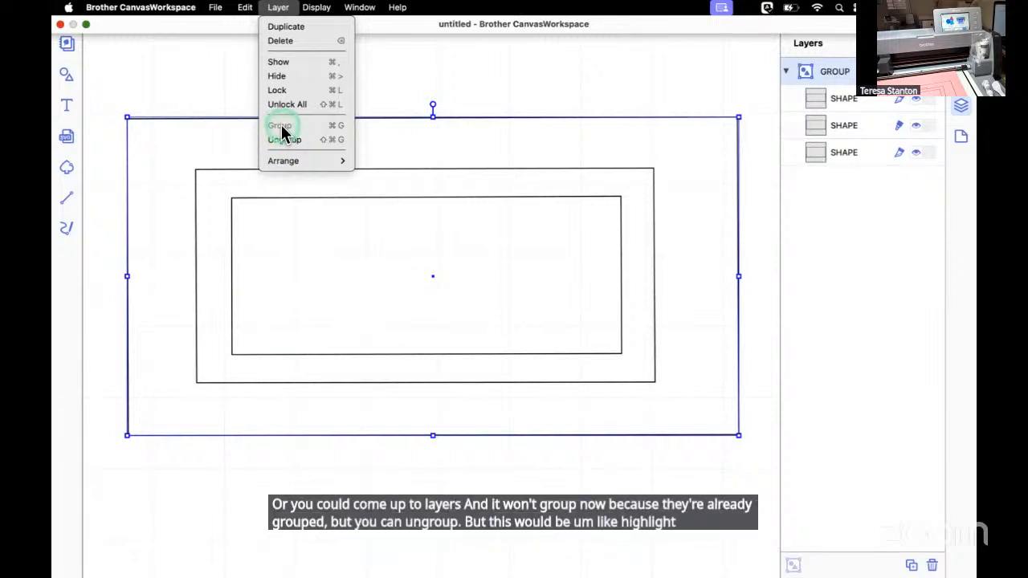
left_click(488, 81)
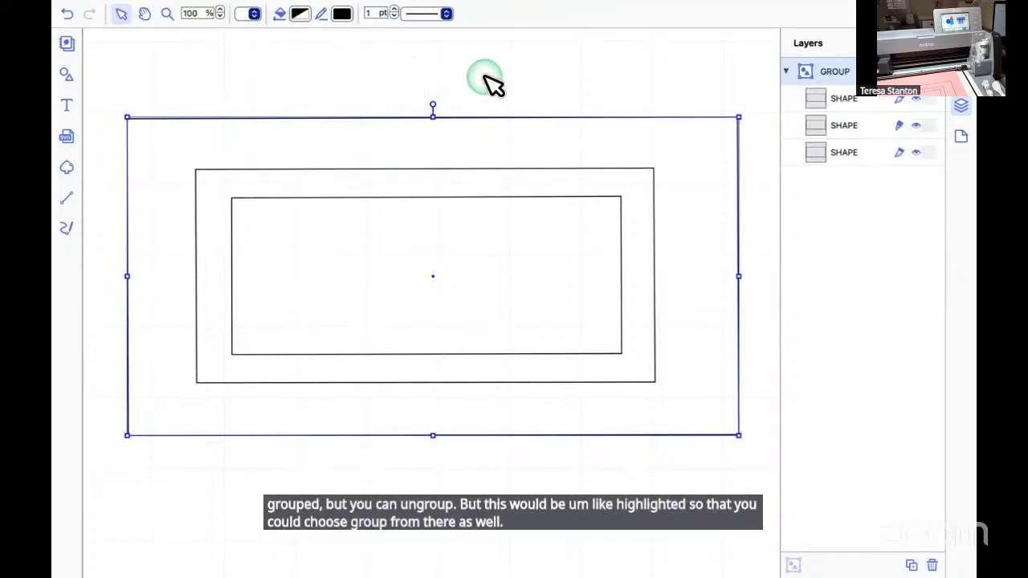
Move the grouped rectangles together to a slightly lower position on the canvas.
mouse_move(463, 434)
left_mouse_down()
mouse_move(420, 397)
mouse_move(465, 506)
mouse_move(506, 471)
mouse_move(463, 438)
left_mouse_up()
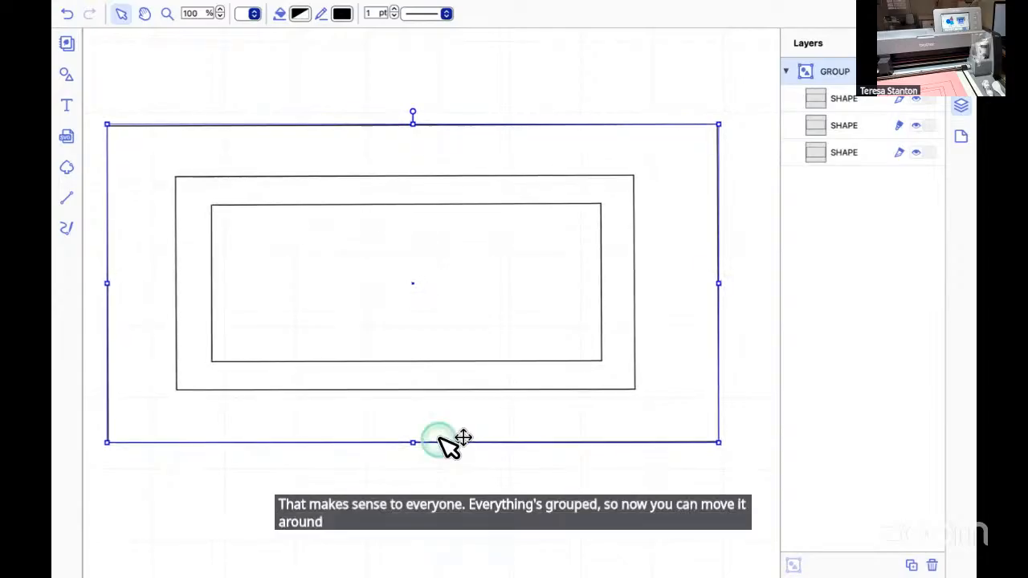
left_click_drag(432, 296, 453, 294)
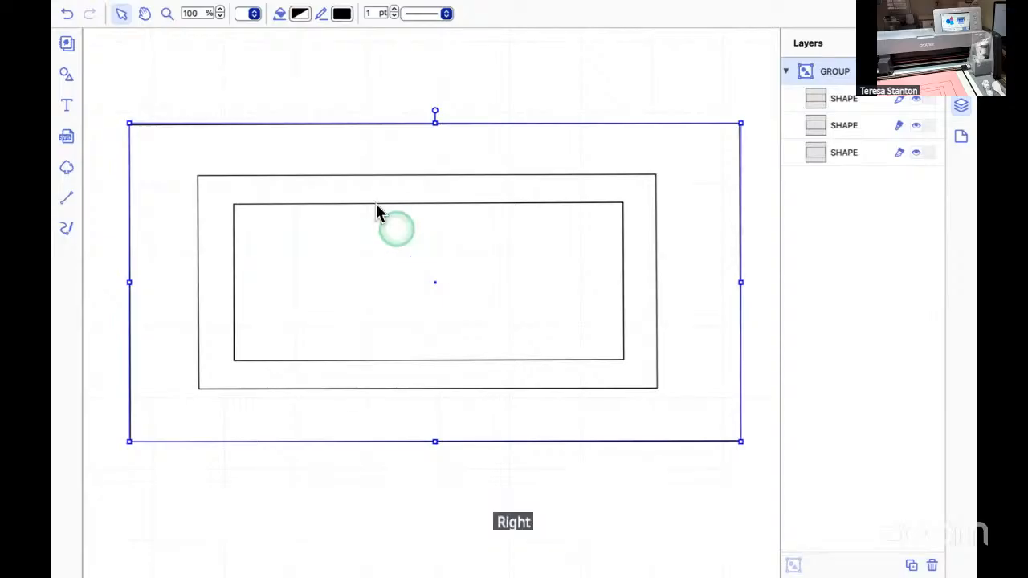
Select the middle rectangle inside the group to check its line type.
mouse_move(310, 8)
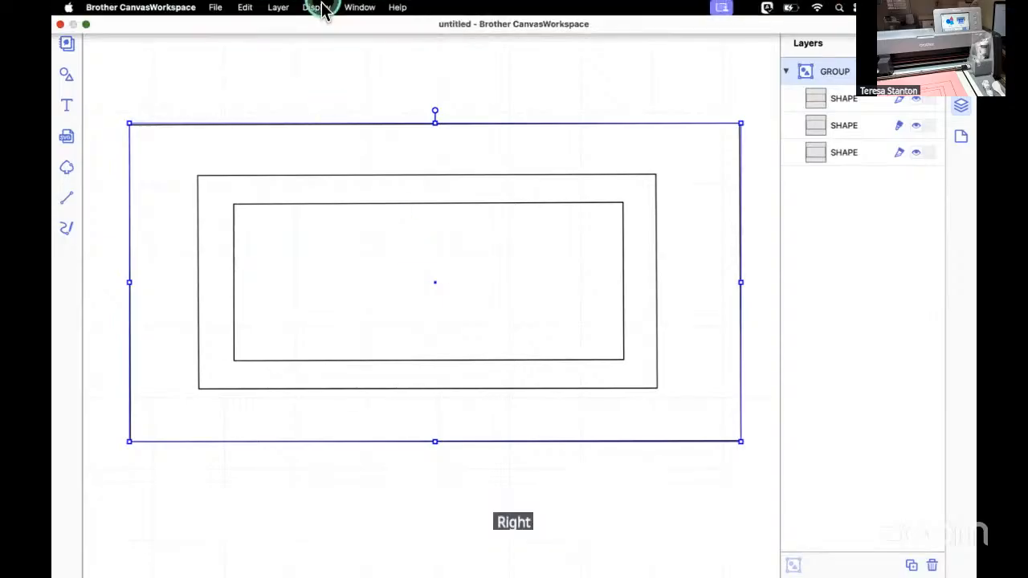
left_click(279, 8)
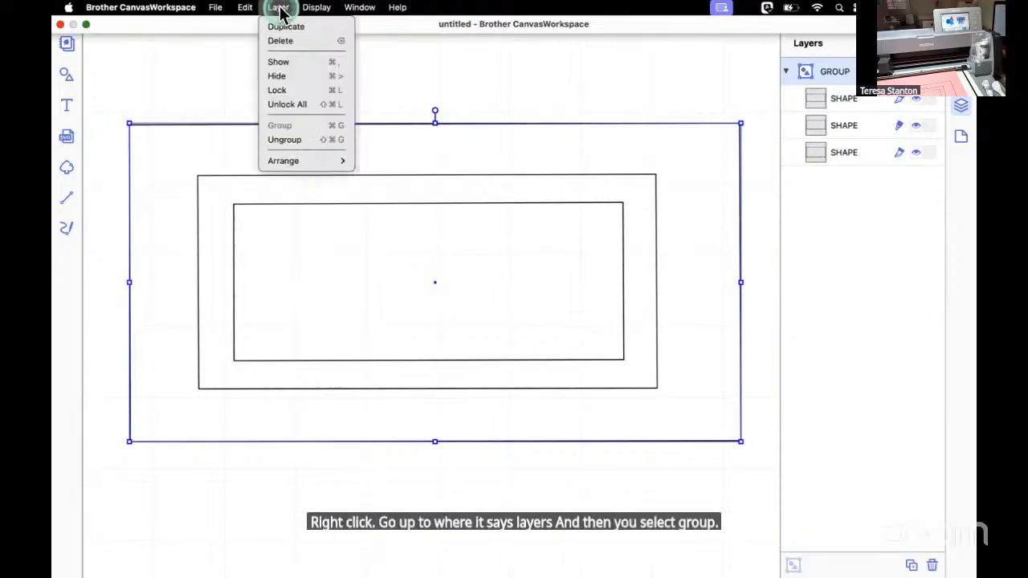
left_click(404, 282)
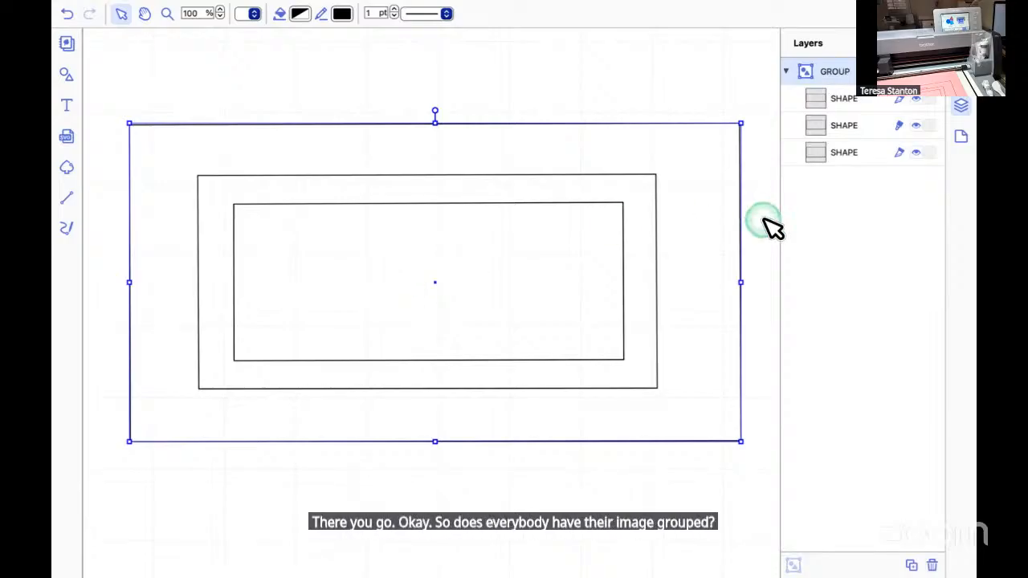
left_click(821, 127)
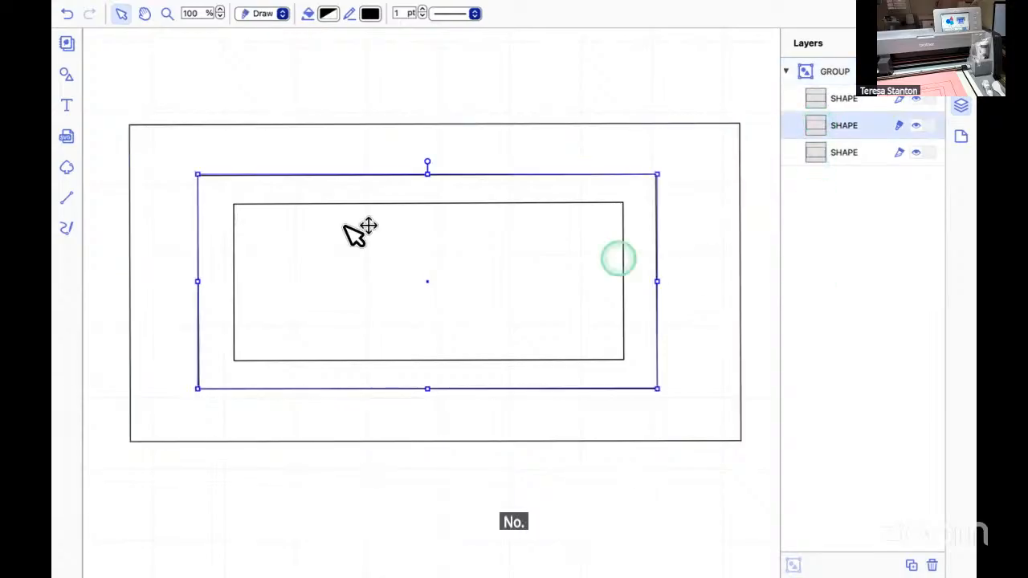
left_click(215, 207)
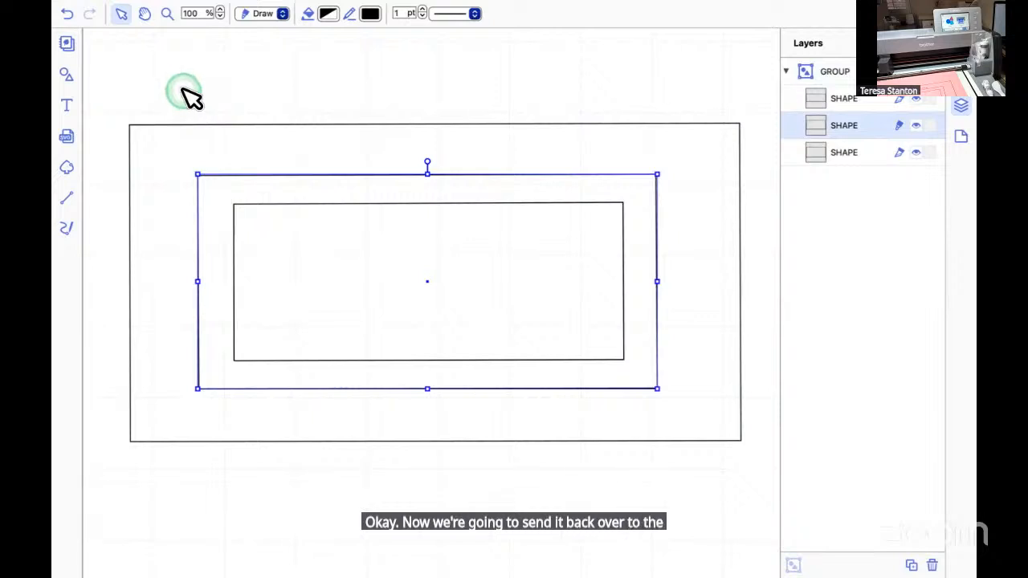
Transfer the design as an FCM file via the Internet to the registered cutting machine and close the Export/Transfer FCM File dialog.
mouse_move(172, 7)
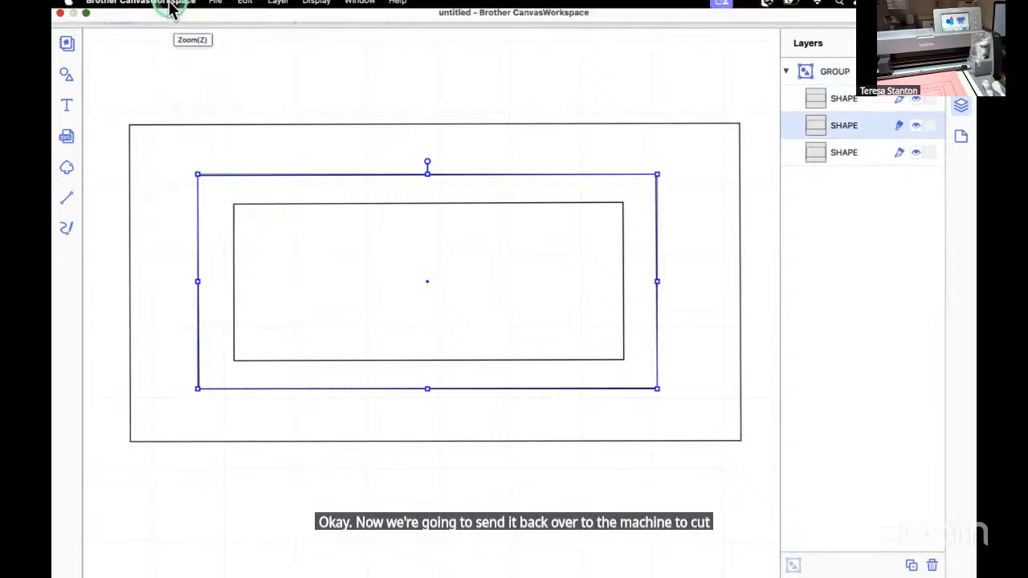
left_click(215, 8)
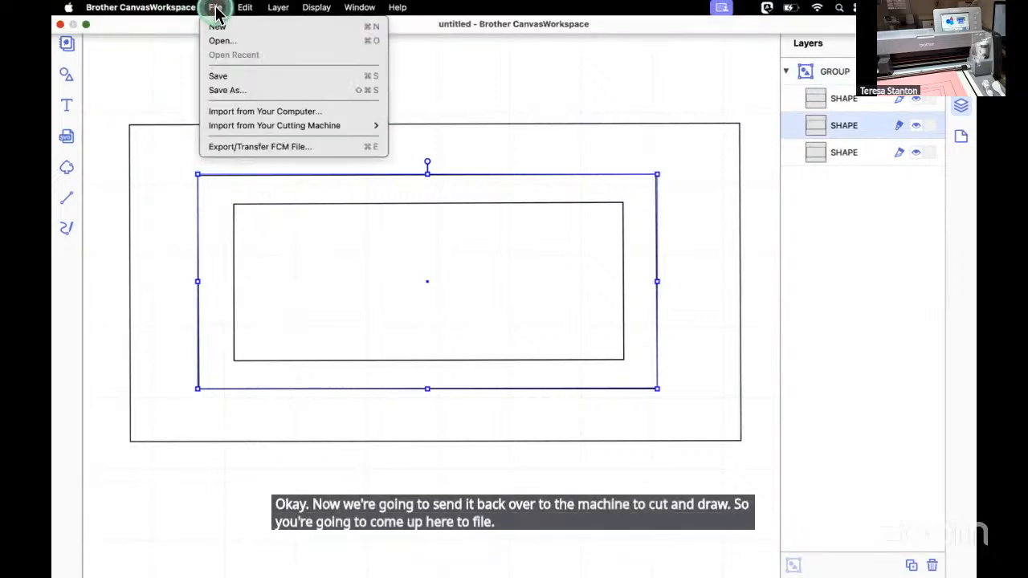
left_click(252, 148)
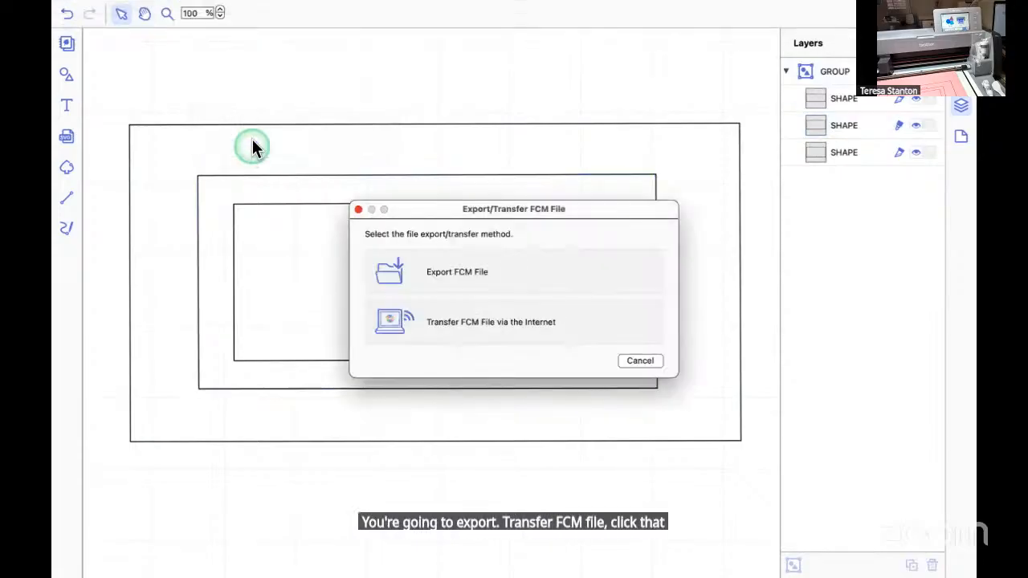
left_click(499, 325)
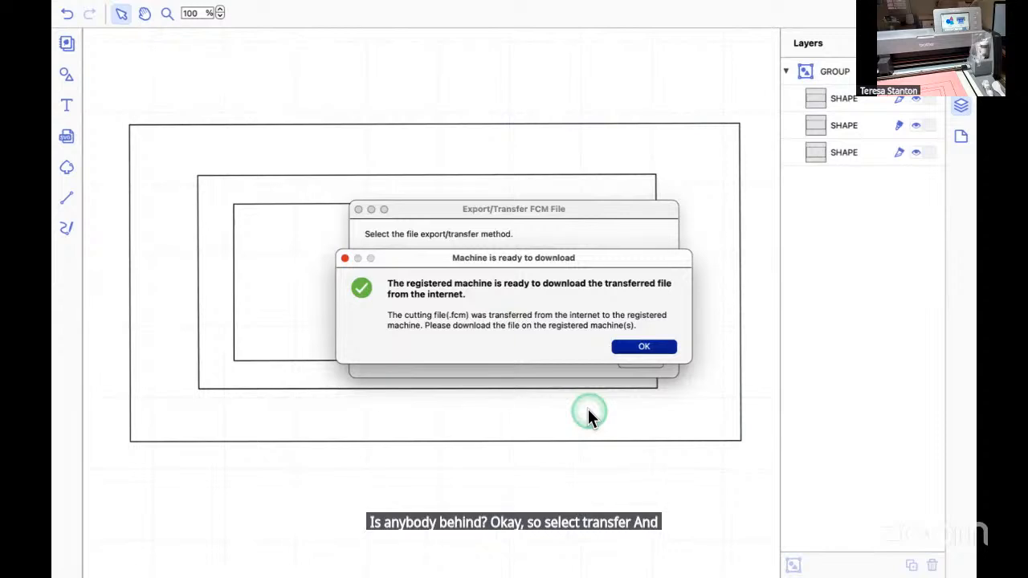
left_click(654, 347)
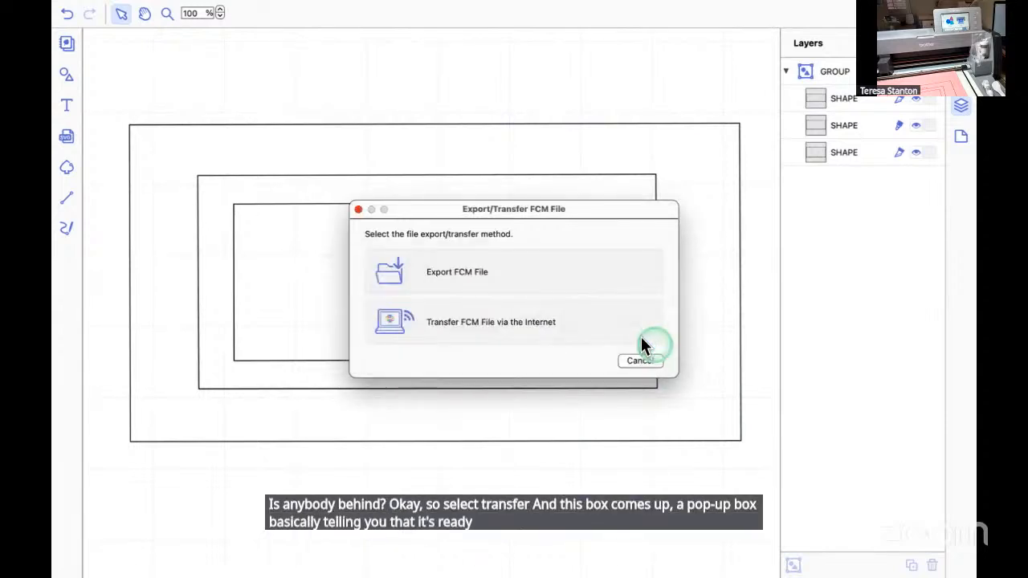
left_click(359, 210)
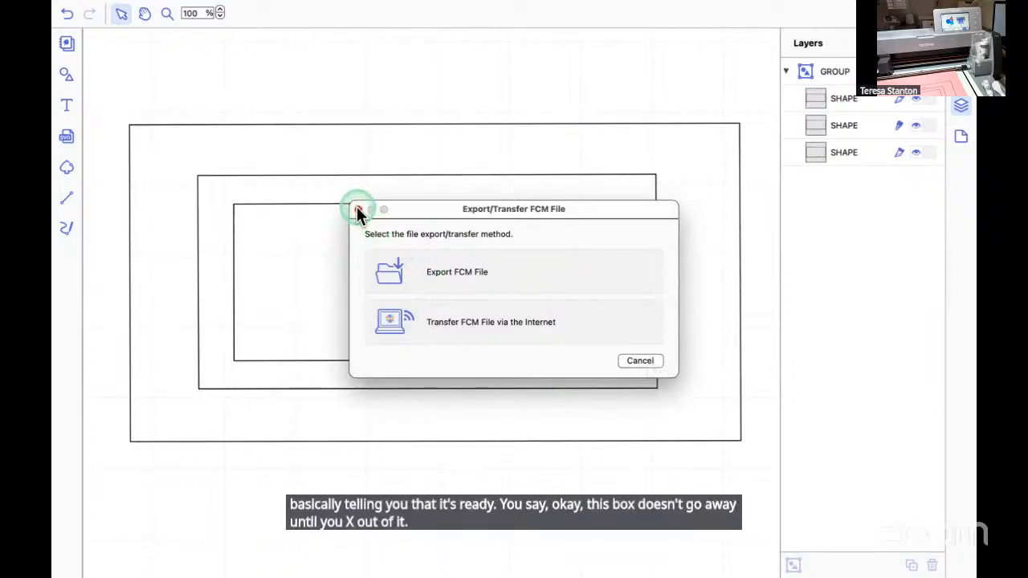
left_click(359, 211)
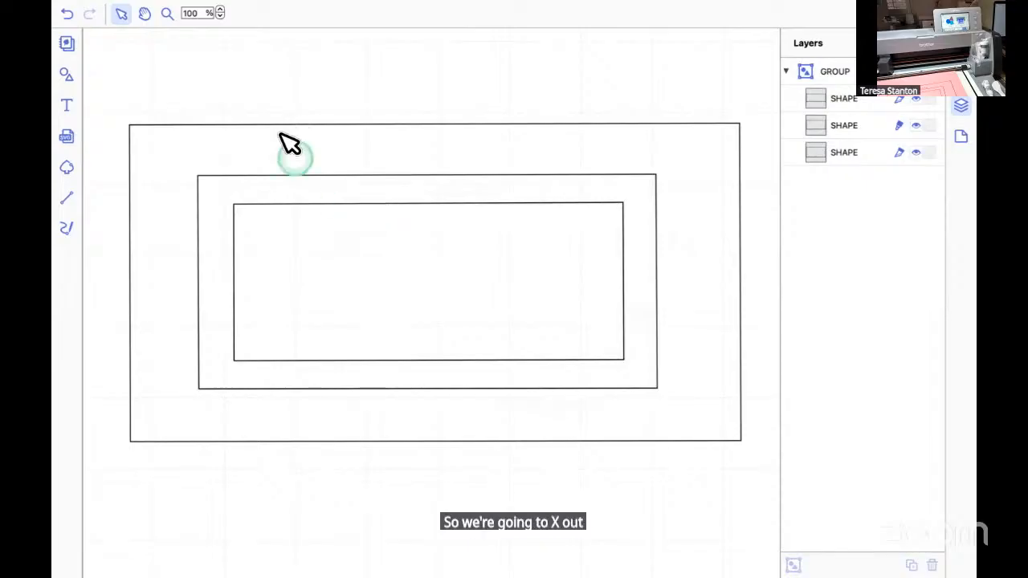